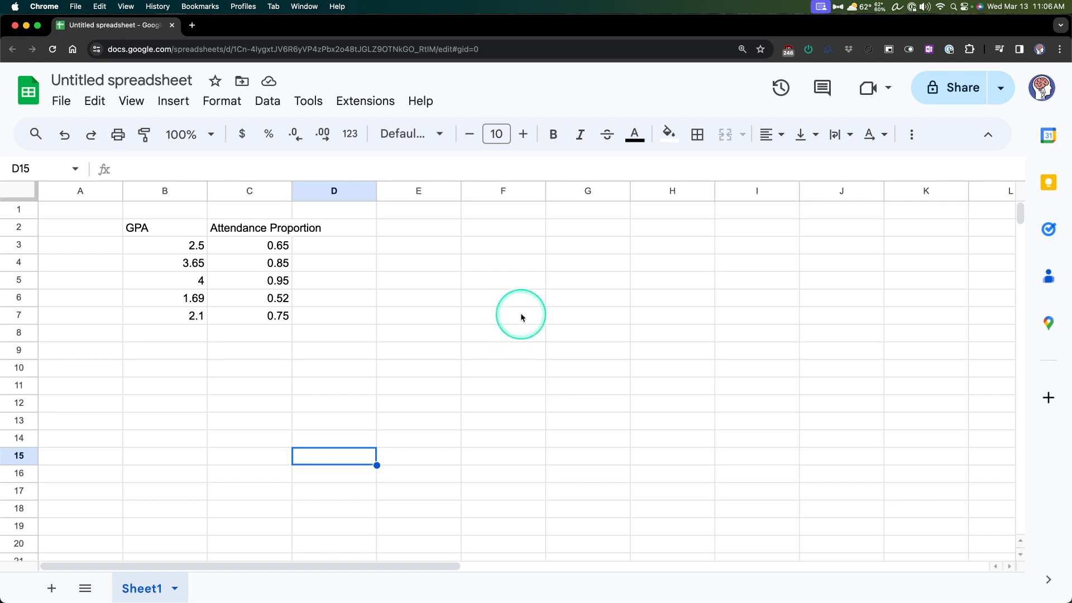
Insert a scatter chart from the GPA and Attendance Proportion data in B2:C7
left_click(514, 293)
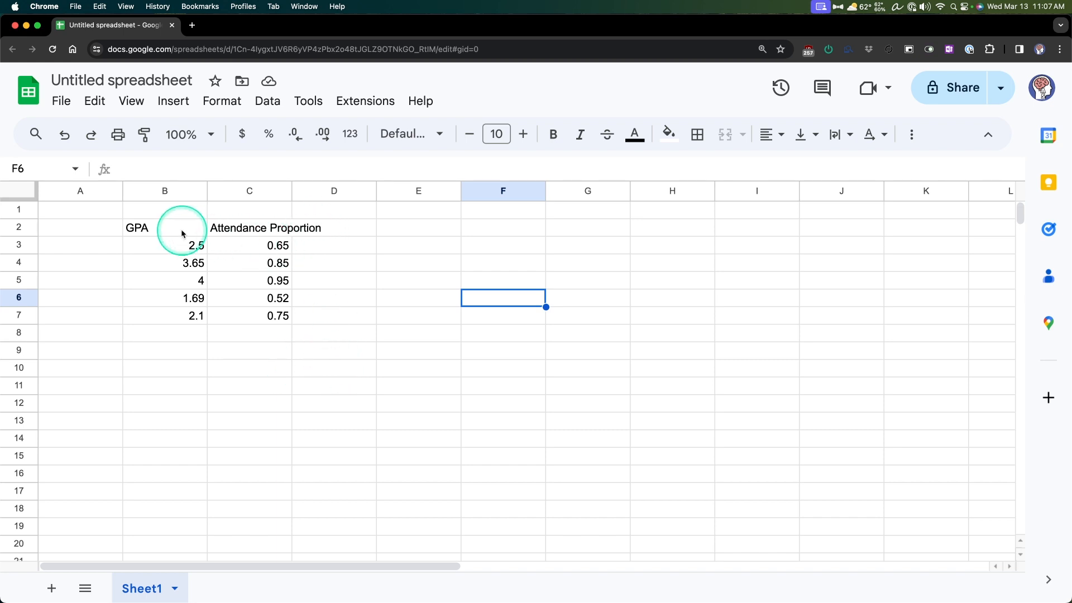
left_click_drag(173, 229, 273, 316)
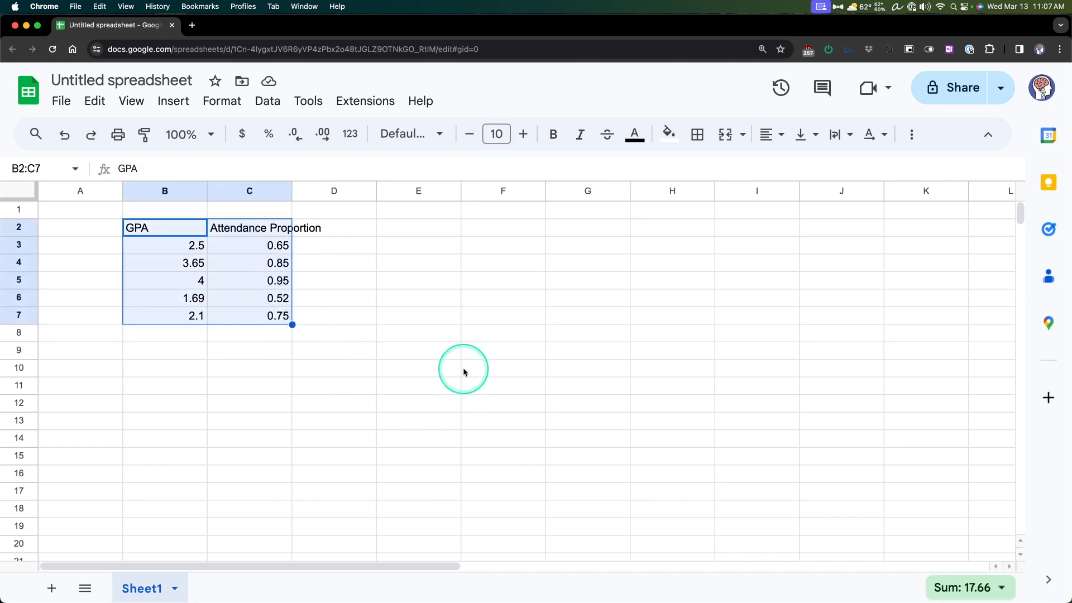
left_click(177, 106)
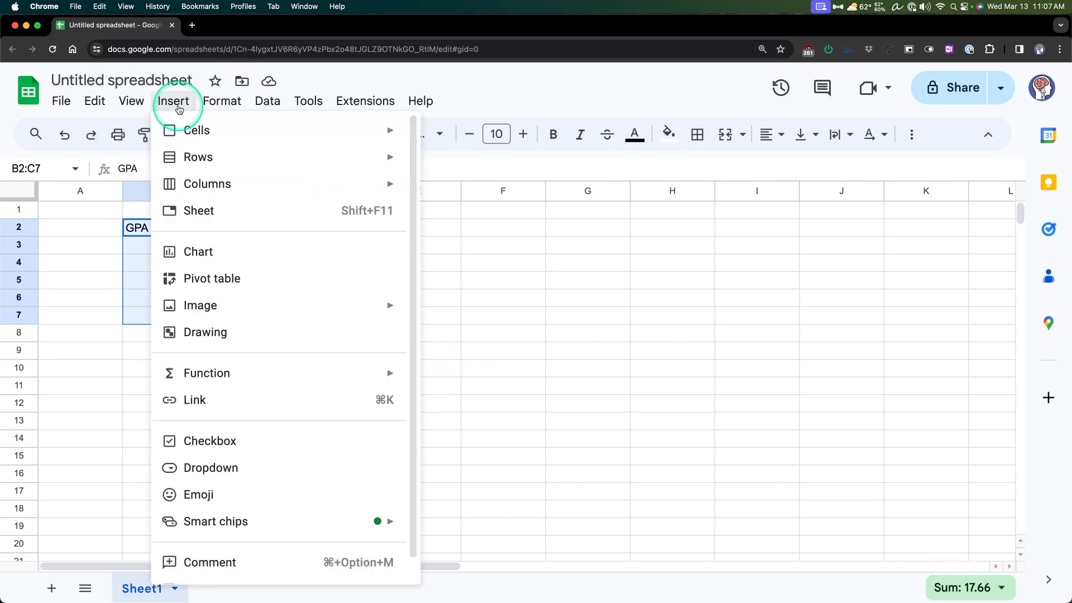
left_click(230, 256)
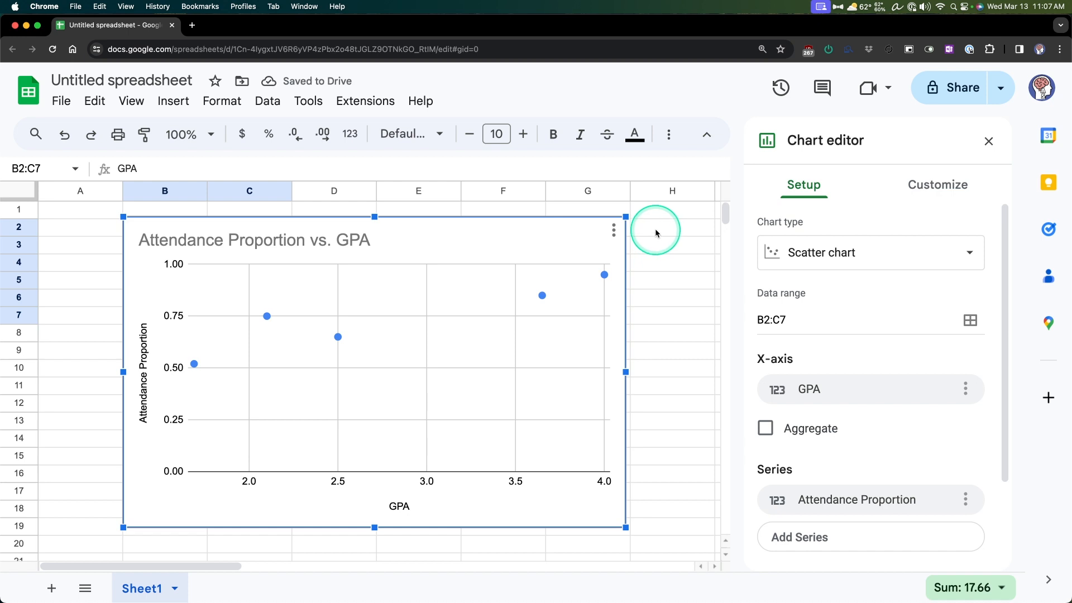
Shrink the chart and place it beside the data table, spanning about columns D to H and rows 2 to 13
left_click_drag(124, 217, 436, 322)
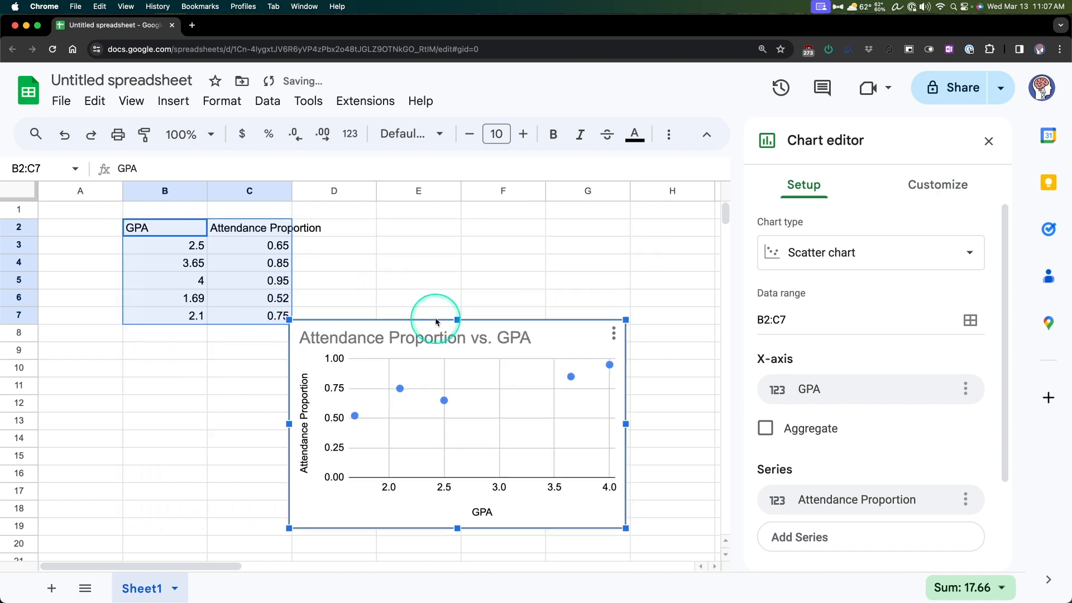
left_click_drag(594, 322, 651, 237)
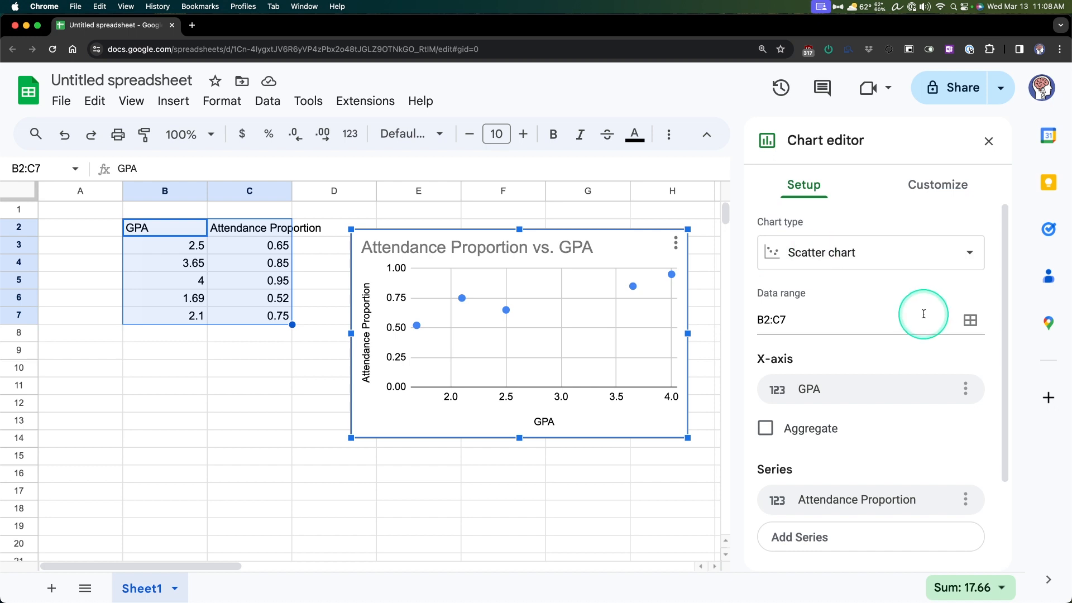
Try switching the chart's rows and columns and turn the switch back off
scroll(925, 335, "down", 3)
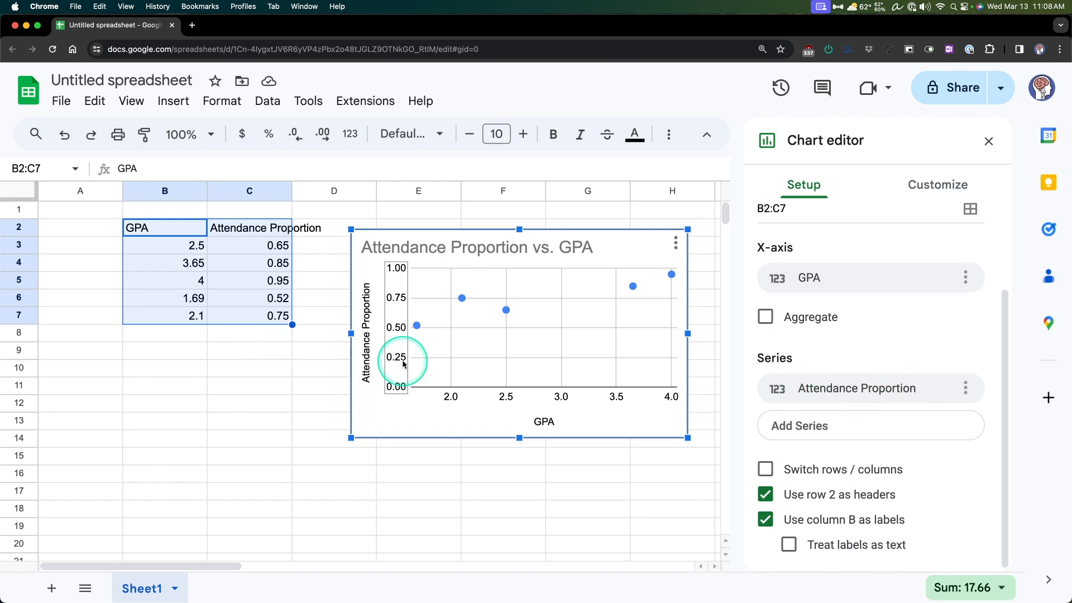
left_click(797, 469)
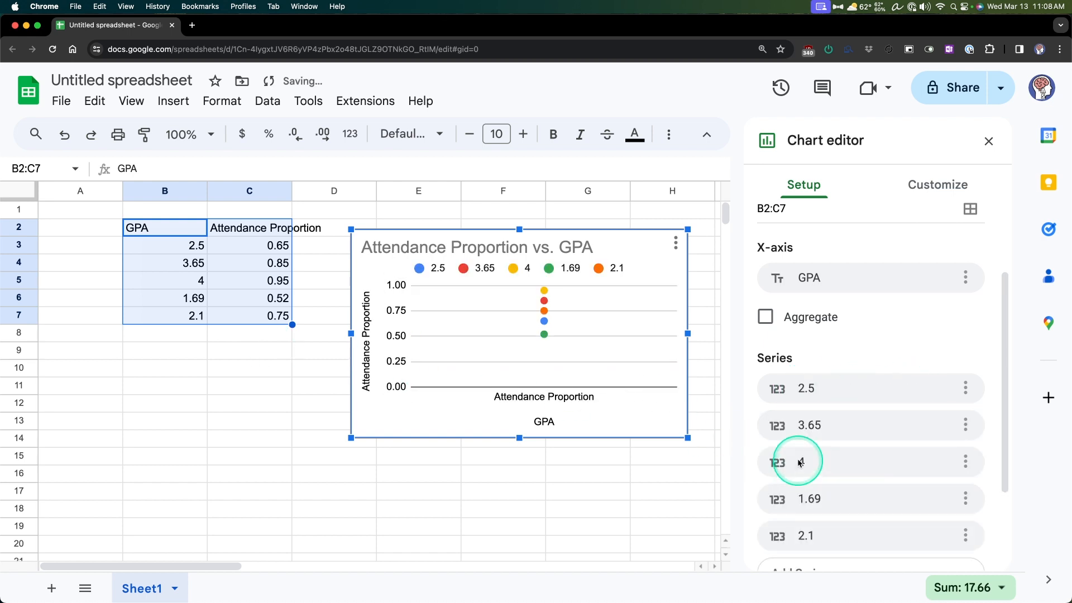
scroll(869, 342, "down", 3)
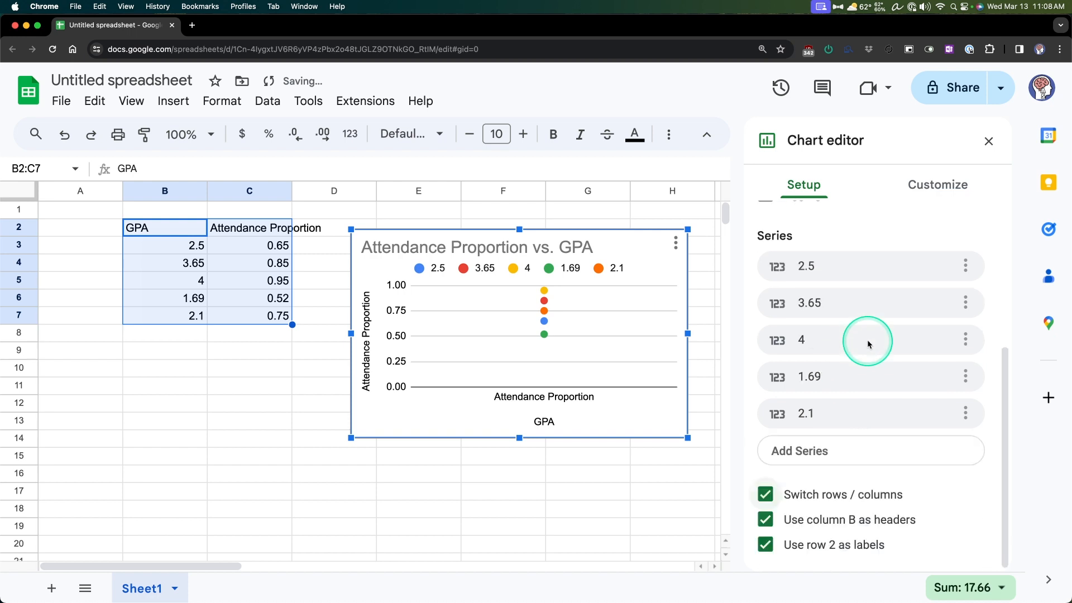
left_click(844, 495)
left_click(838, 494)
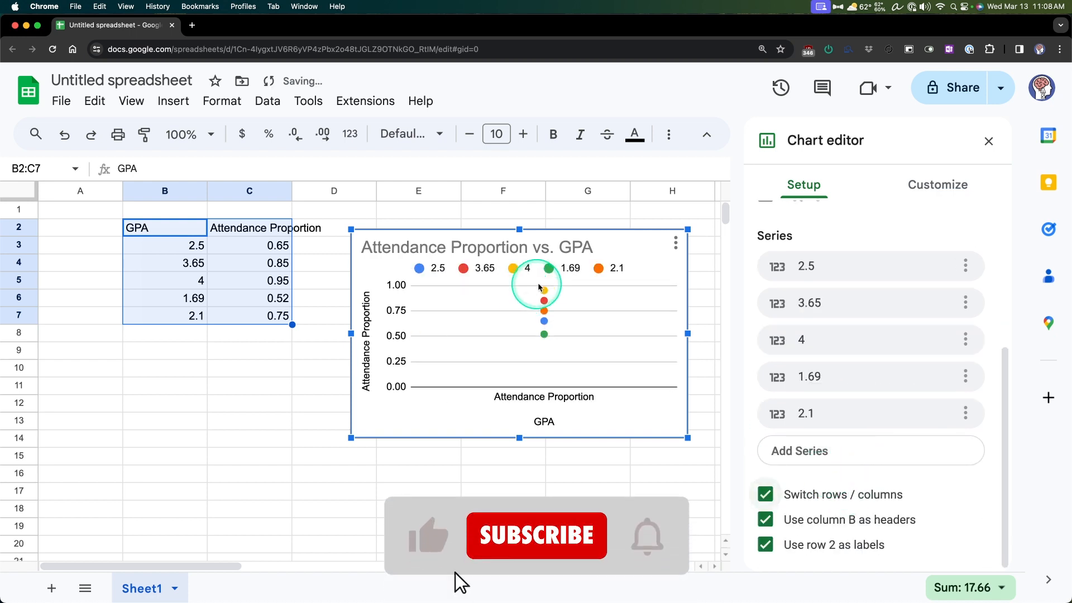
left_click(561, 397)
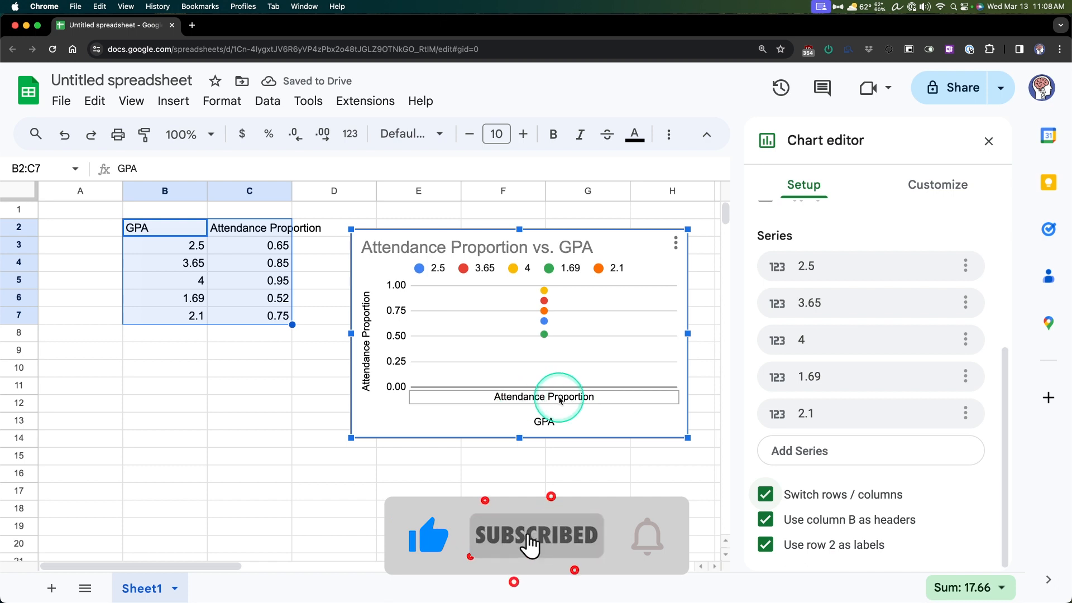
left_click(766, 494)
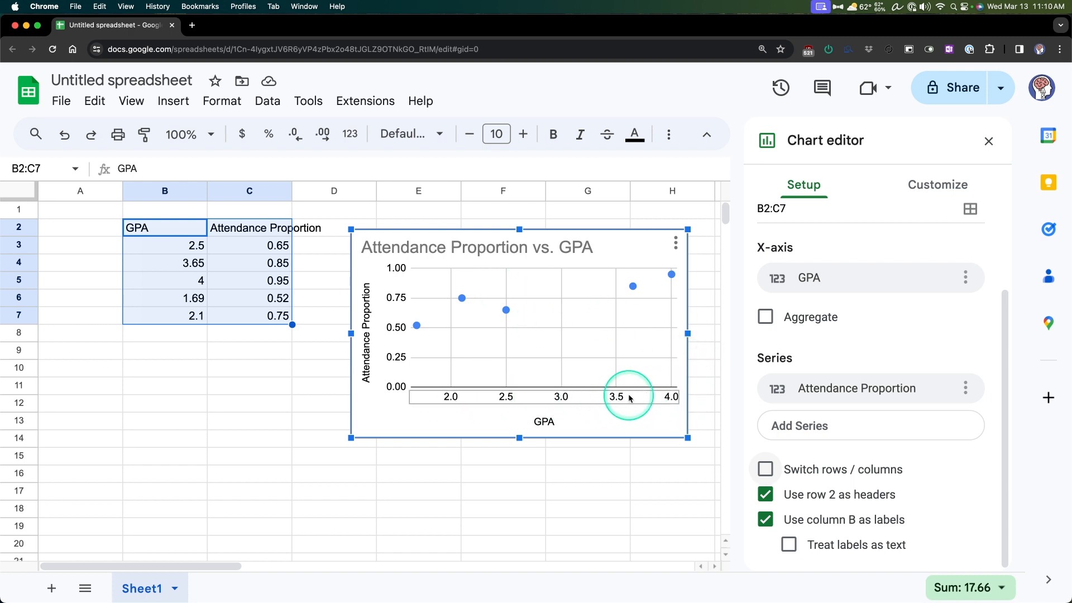
Set the chart style's font to Arial
left_click(400, 391)
left_click(910, 176)
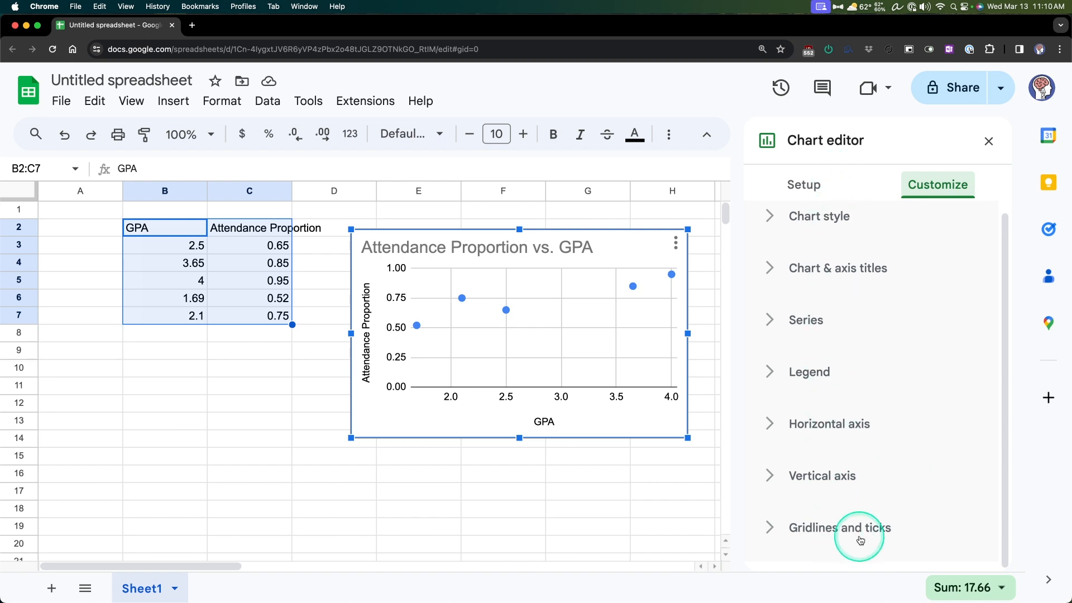
left_click(816, 223)
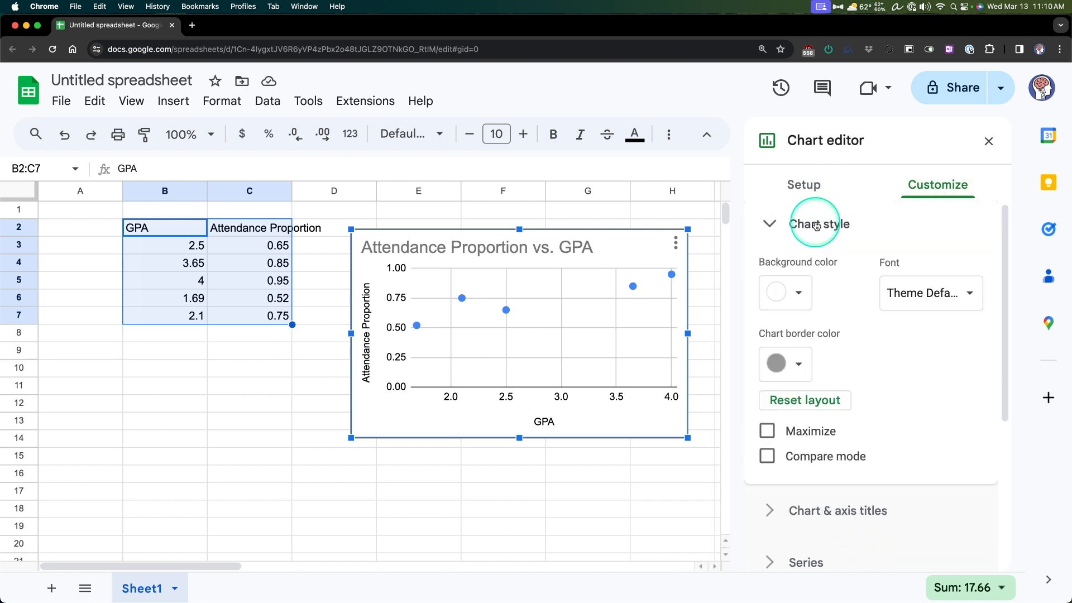
left_click(948, 291)
left_click(946, 315)
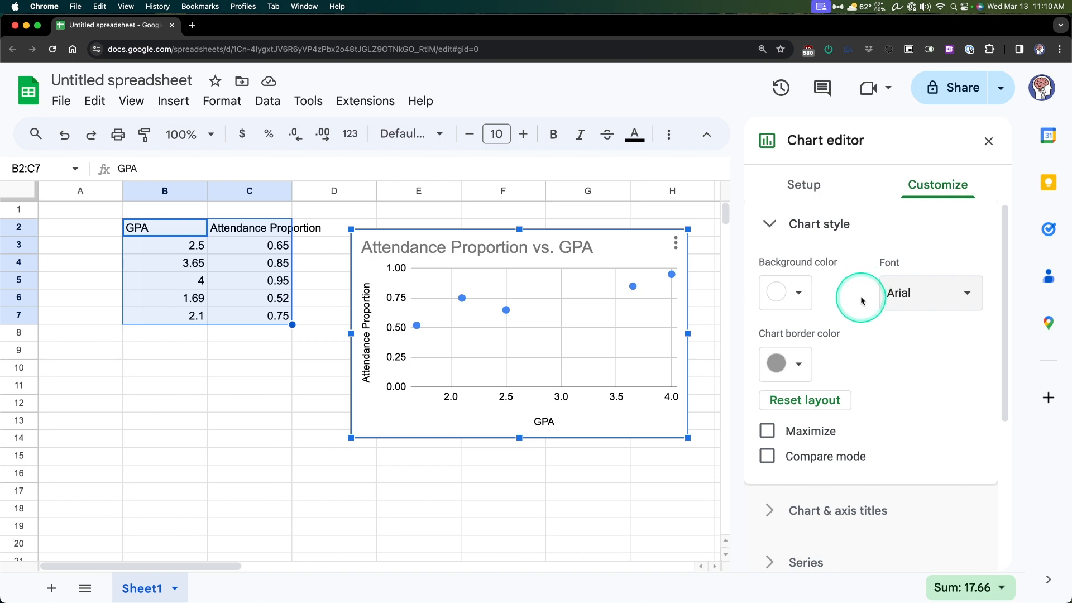
Set the chart border color to None and close the chart style settings
left_click(793, 363)
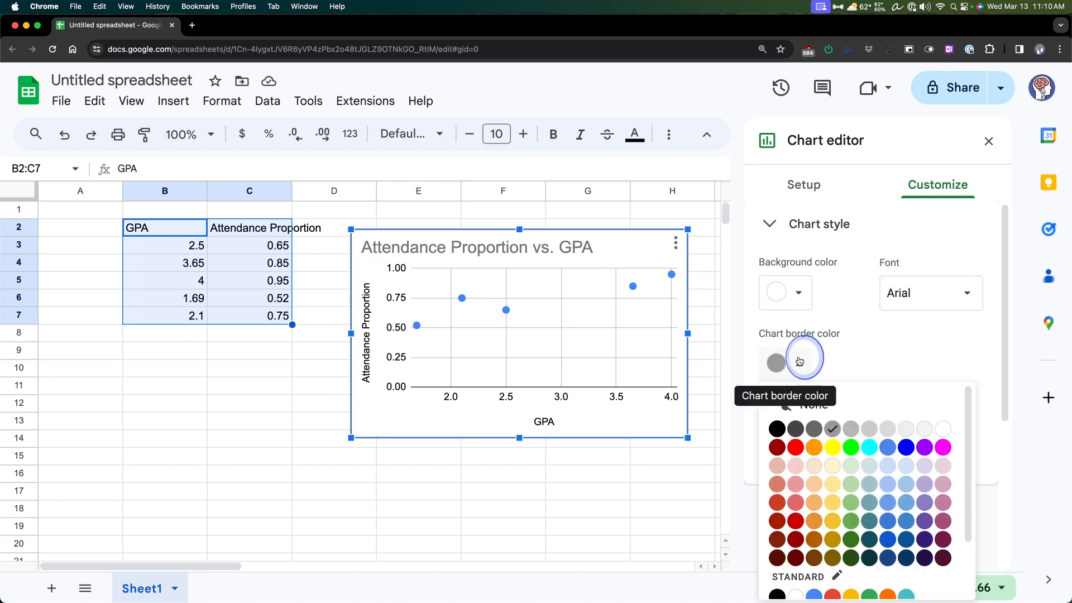
left_click(807, 406)
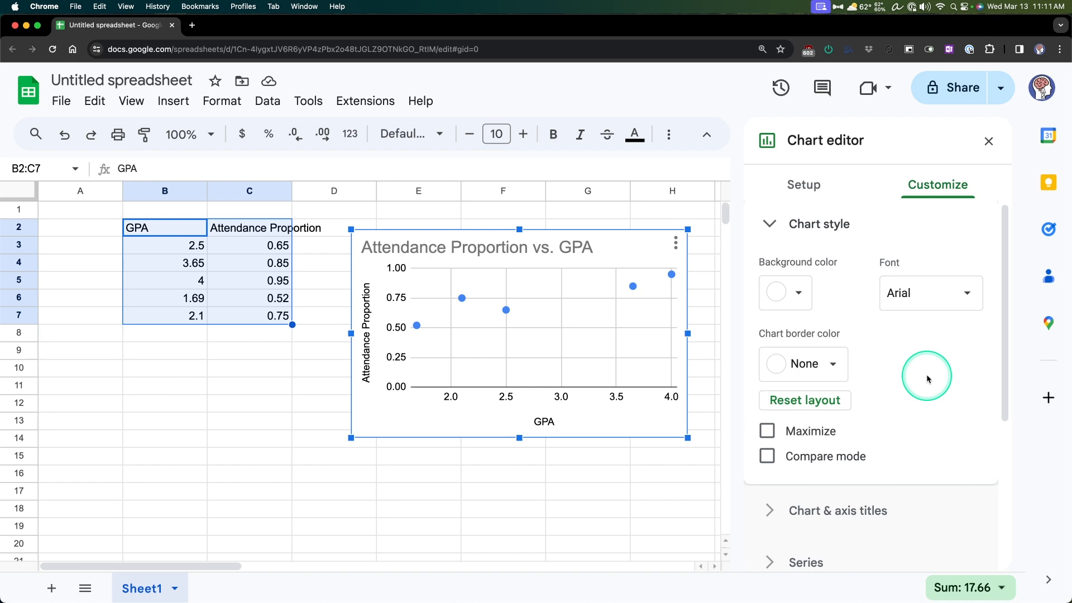
scroll(915, 342, "down", 1)
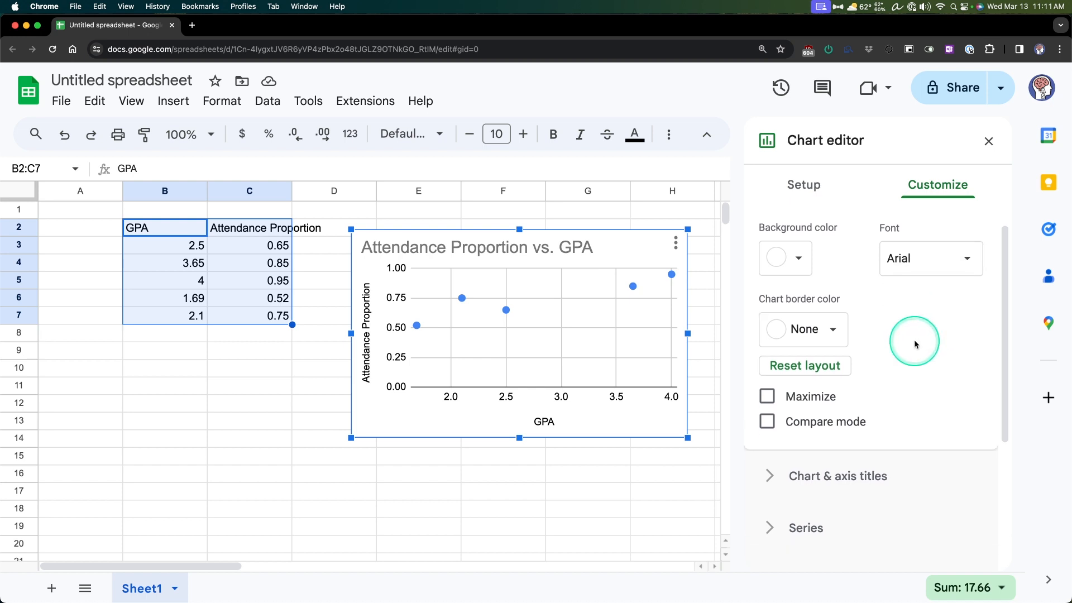
scroll(915, 343, "up", 1)
left_click(811, 226)
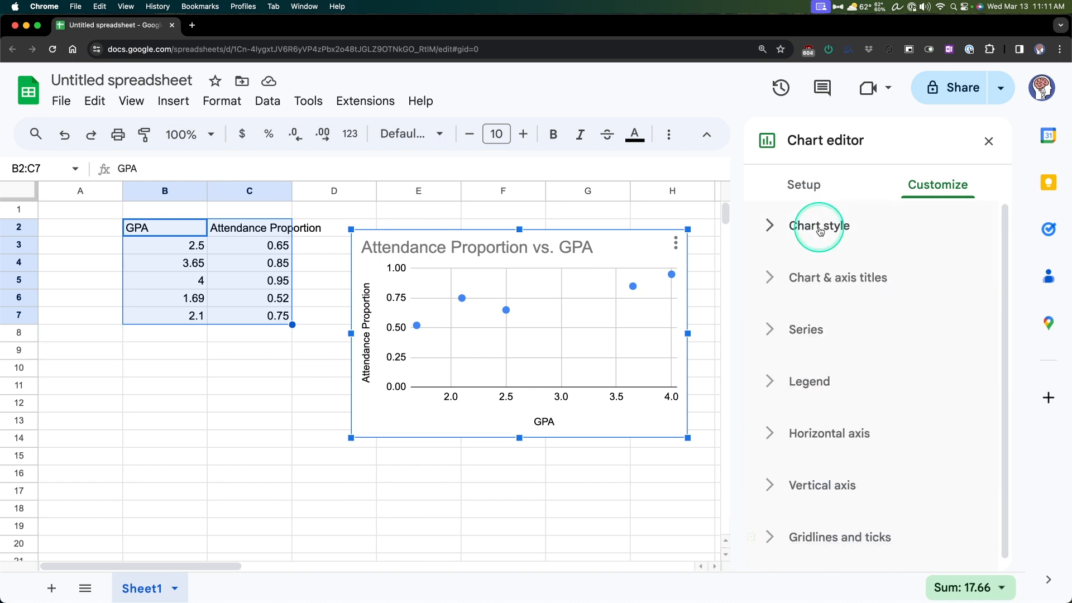
Remove the chart title by clearing its title text
left_click(809, 275)
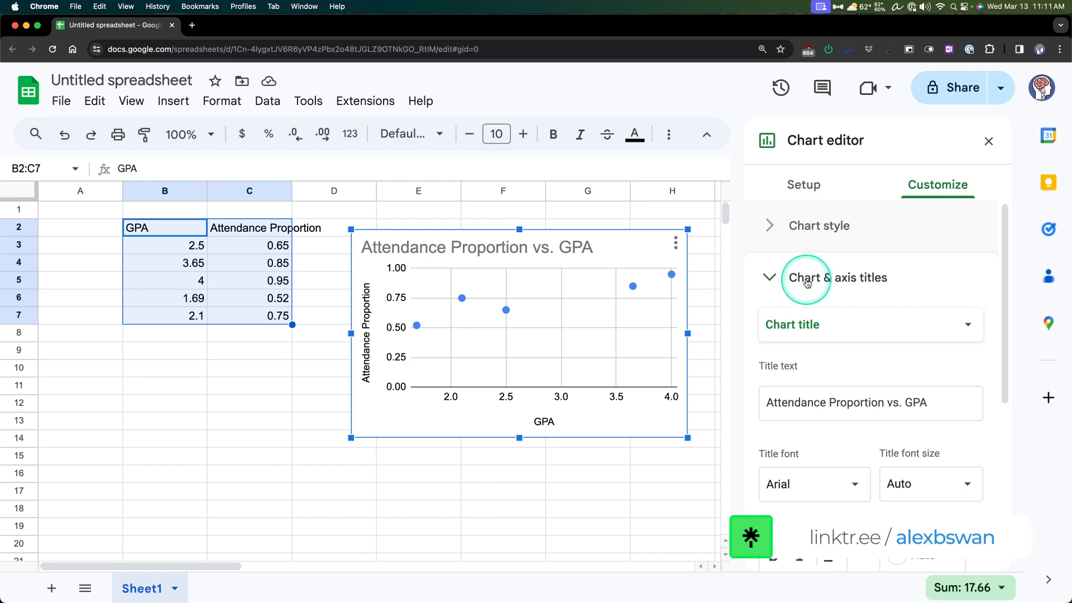
left_click(830, 402)
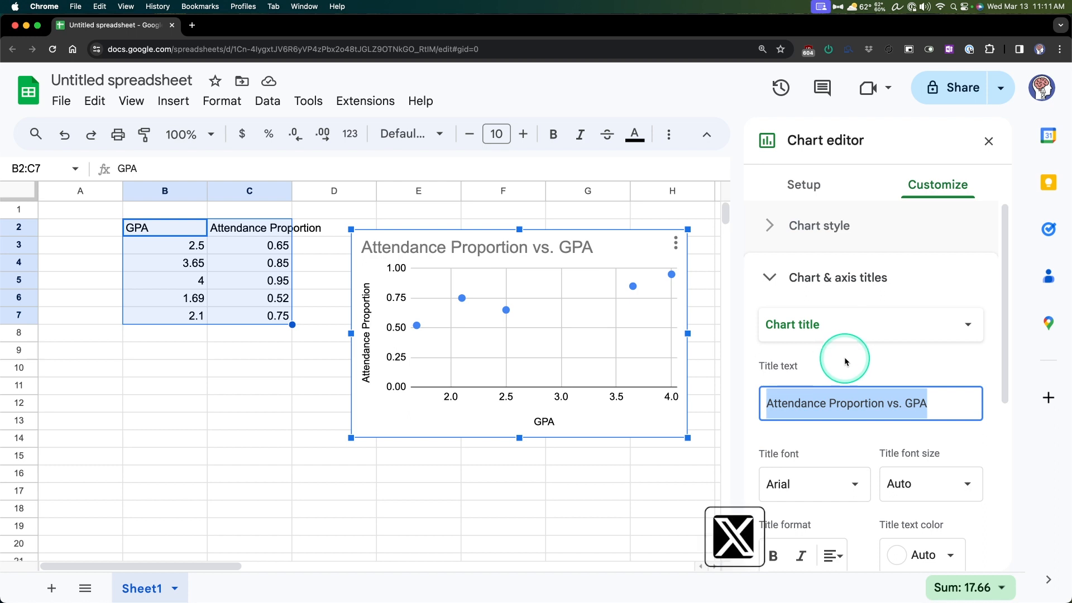
key("BackSpace")
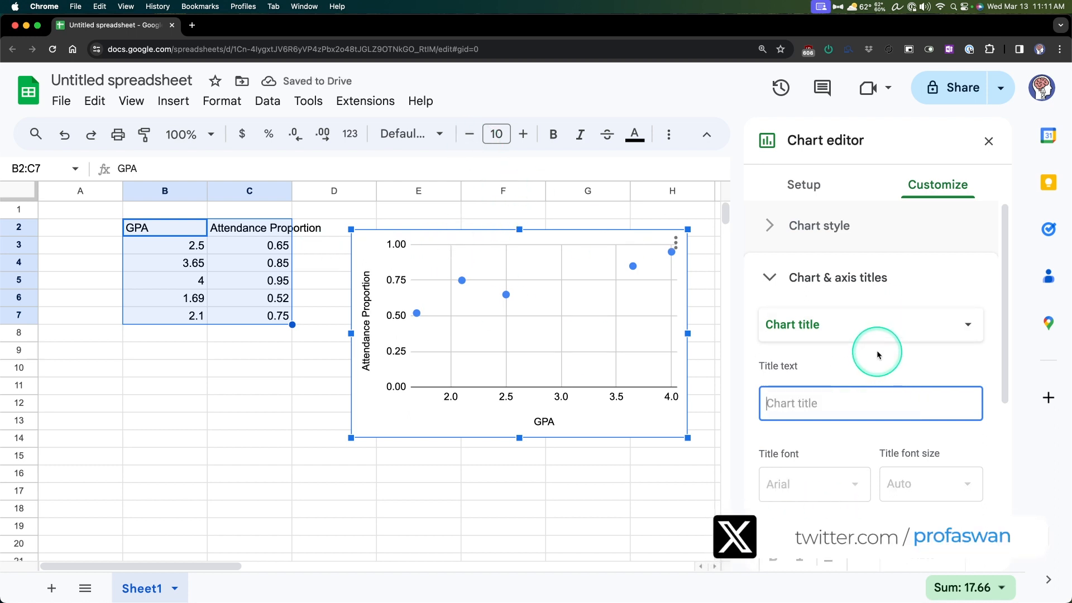
Set the horizontal axis title's font size to 14
left_click(854, 321)
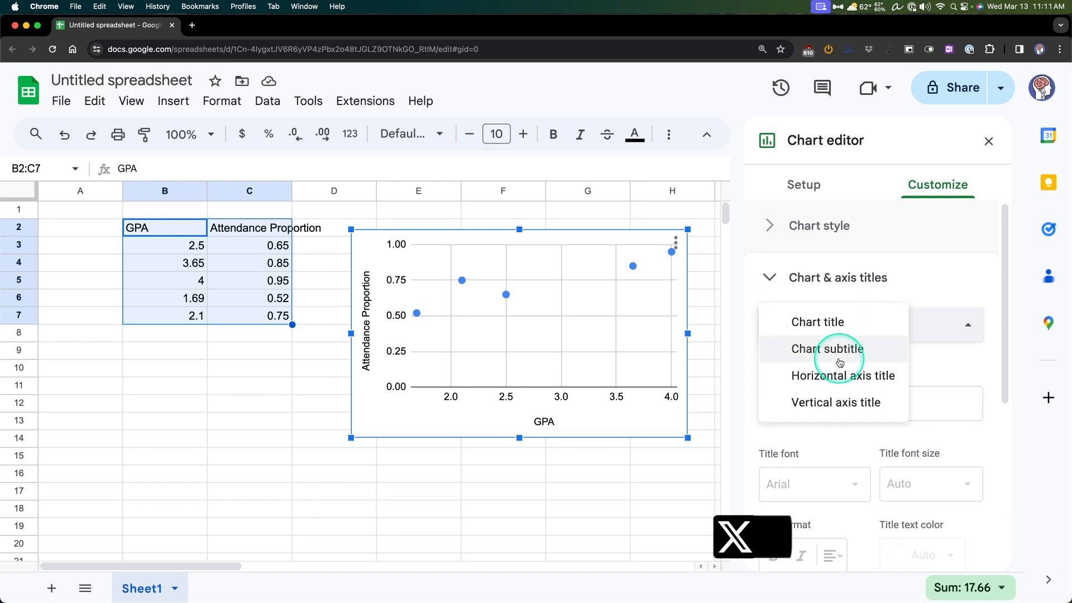
left_click(881, 387)
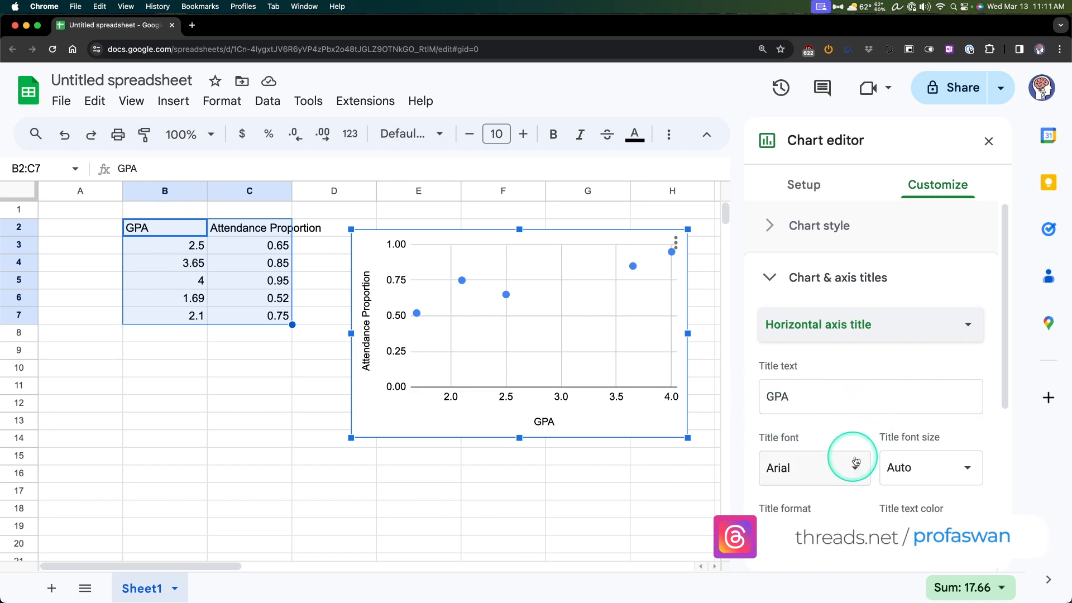
left_click(962, 467)
left_click(921, 277)
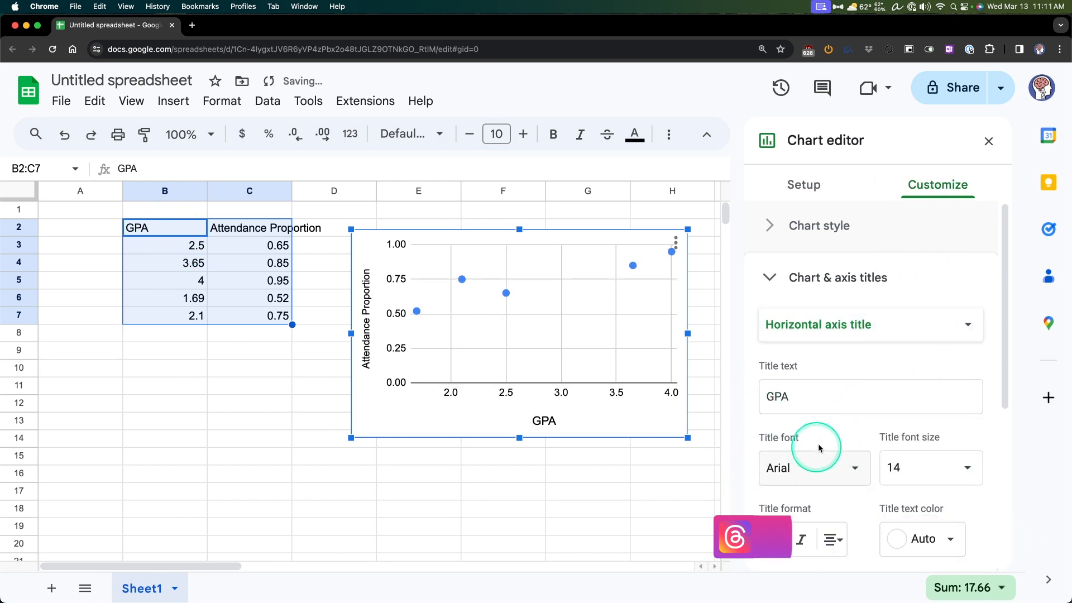
scroll(874, 422, "down", 3)
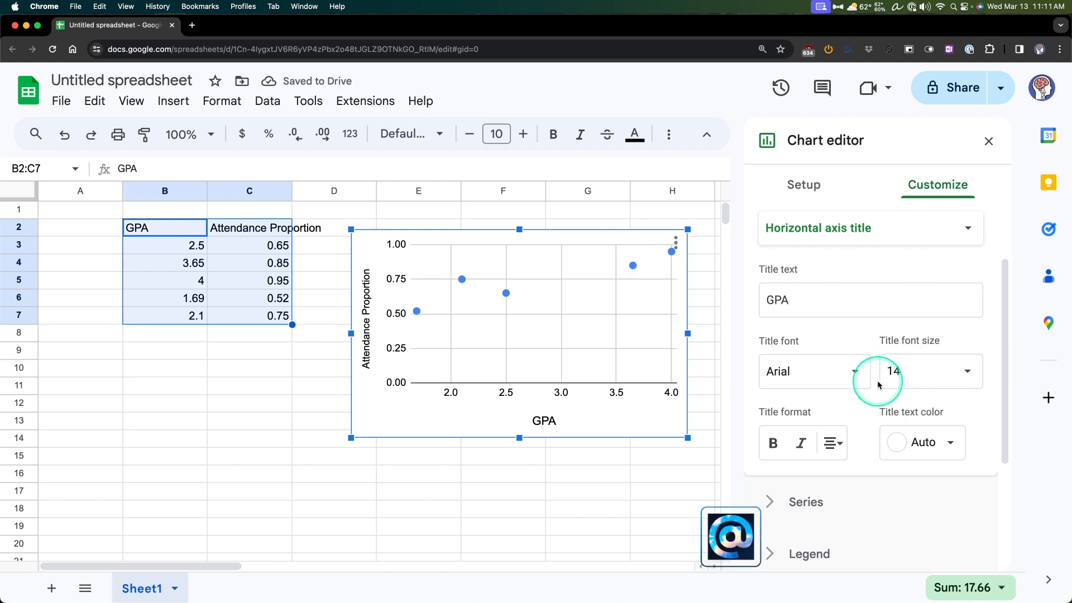
scroll(878, 396, "up", 3)
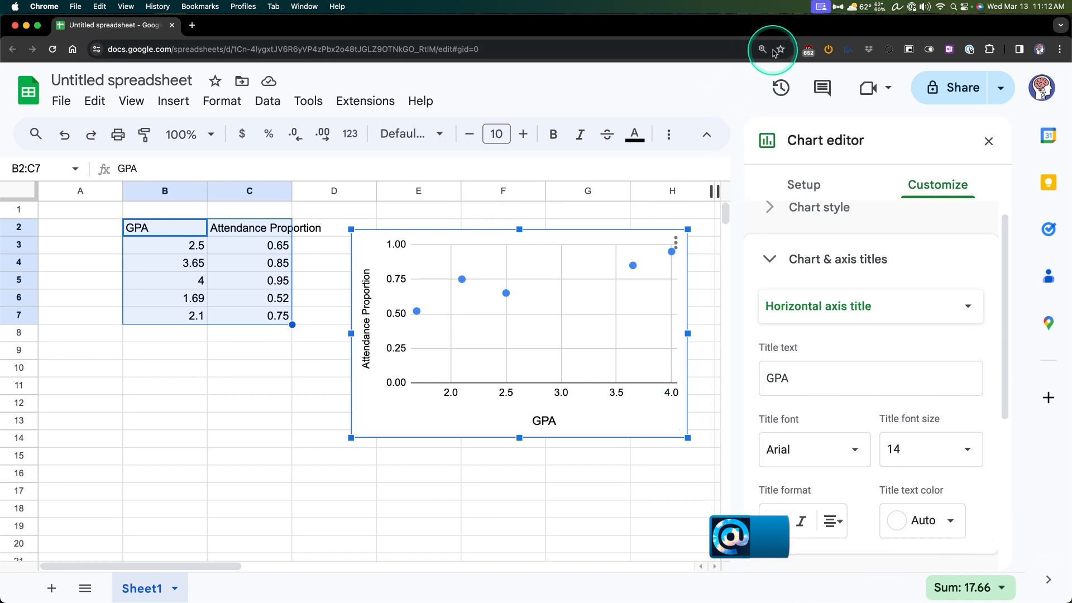
Set the vertical axis title's font size to 14 and close the title settings
scroll(860, 402, "down", 2)
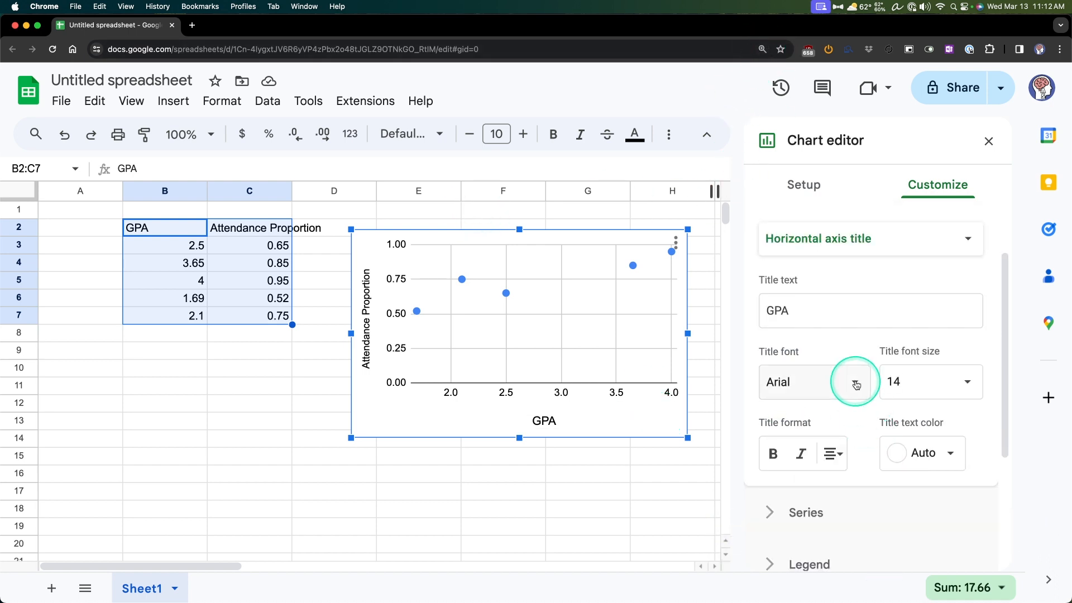
left_click(878, 244)
left_click(862, 276)
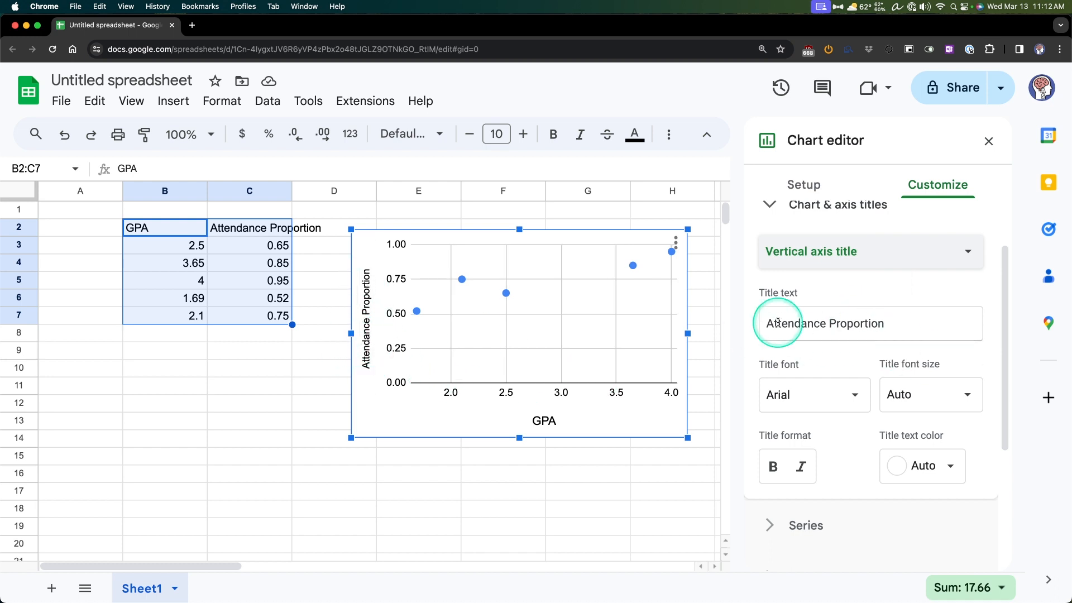
left_click(933, 395)
left_click(919, 197)
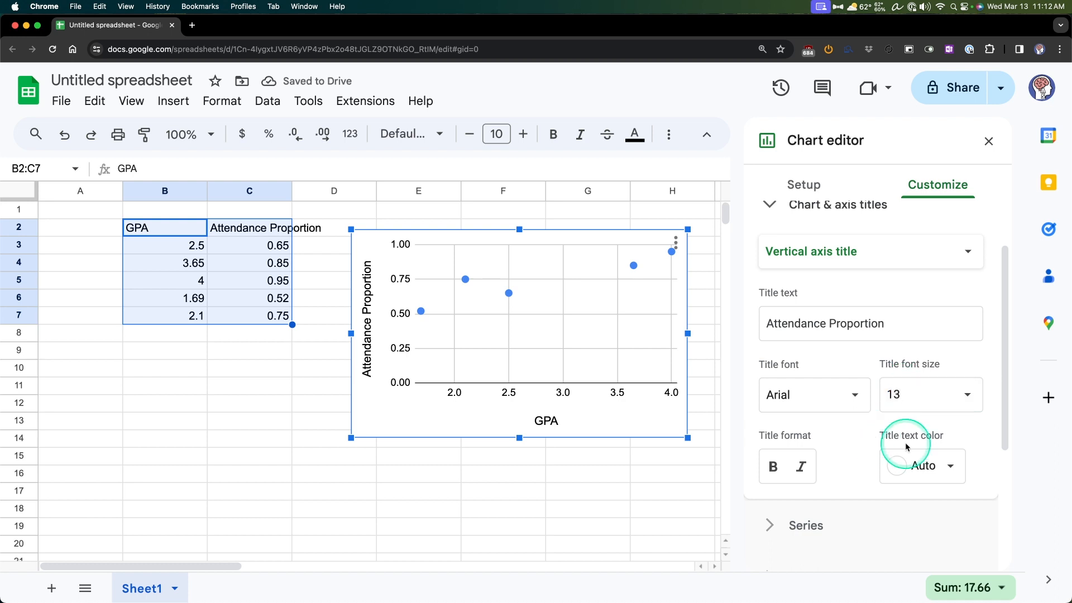
left_click(917, 399)
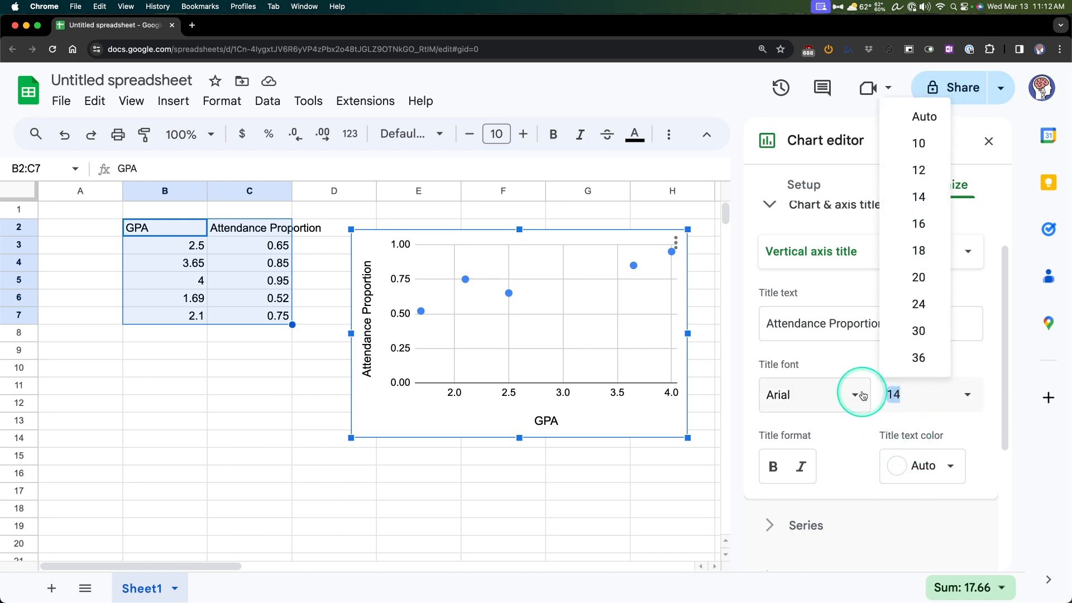
left_click(869, 359)
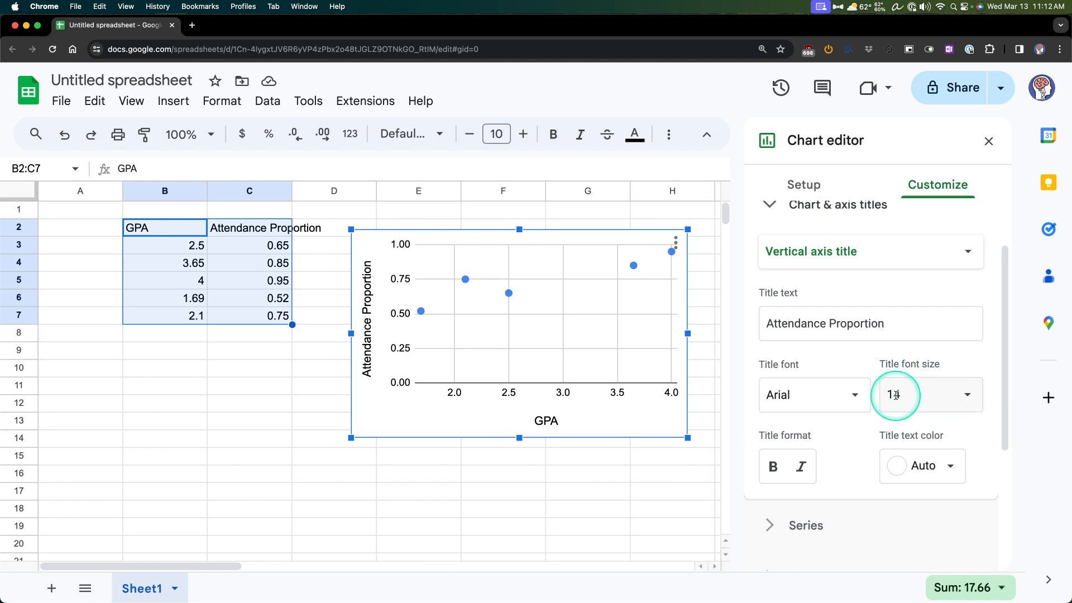
left_click(968, 392)
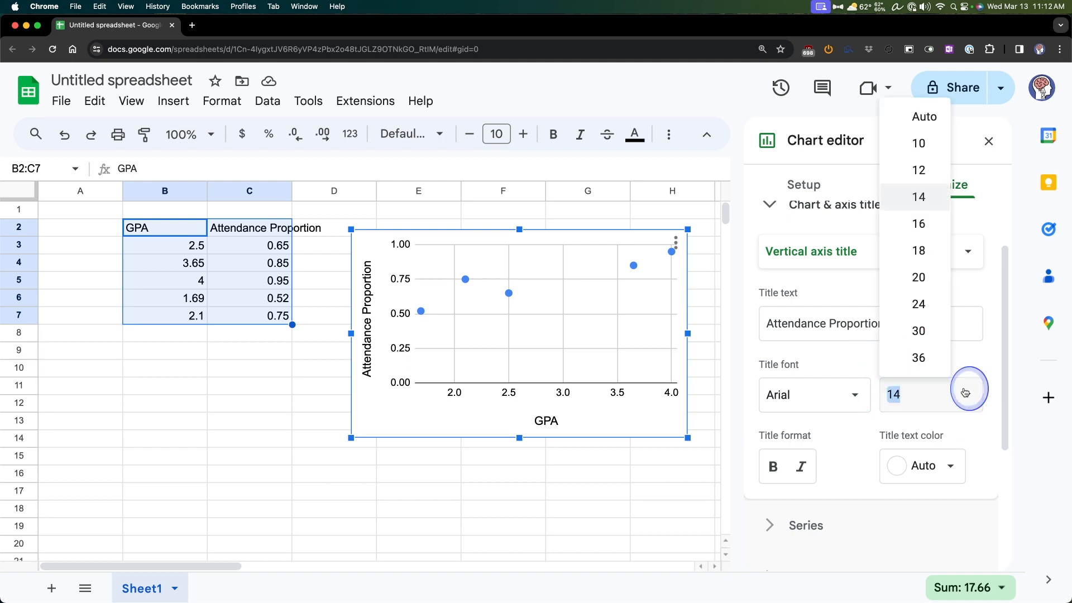
left_click(888, 393)
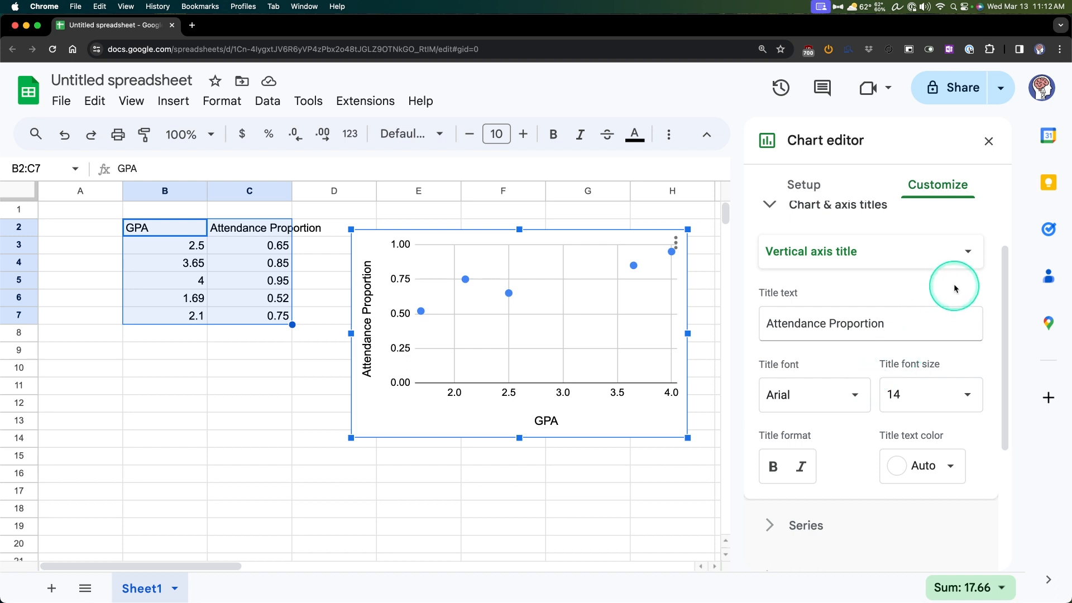
scroll(954, 288, "up", 2)
left_click(840, 286)
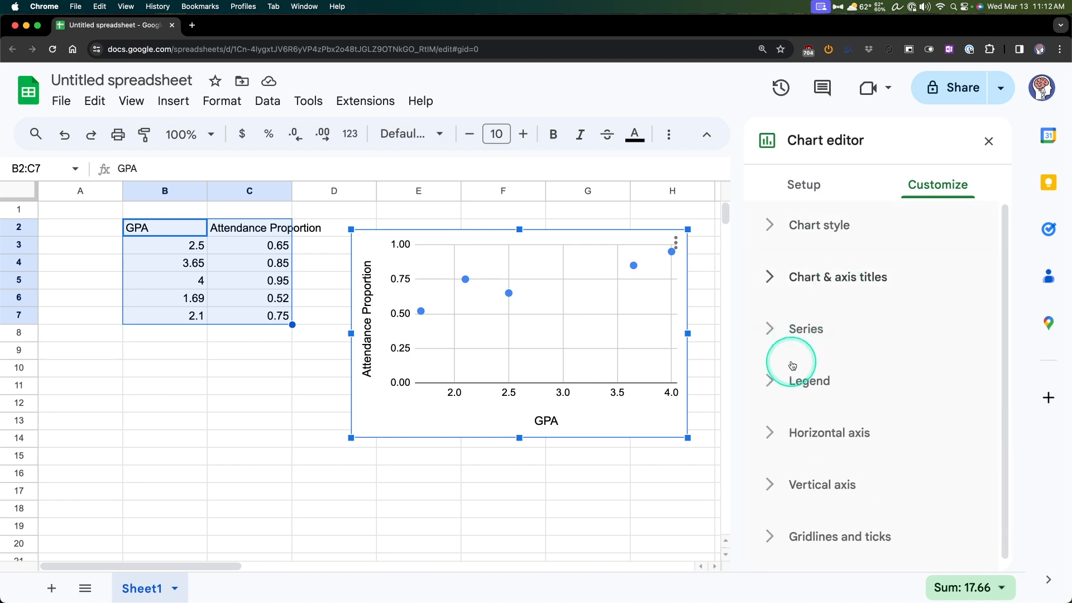
left_click(809, 382)
scroll(850, 380, "down", 3)
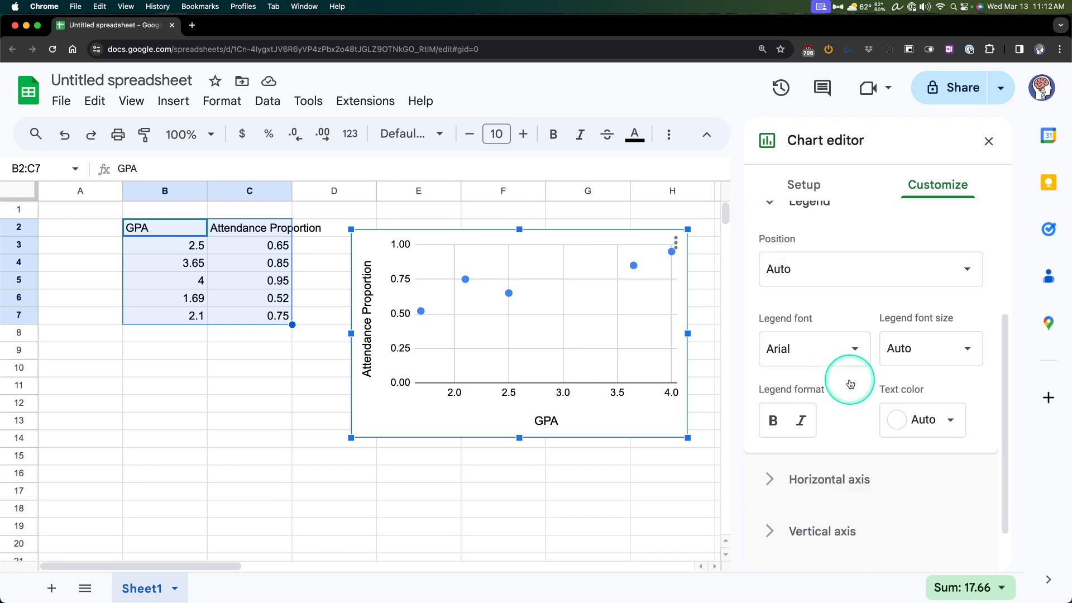
scroll(821, 333, "up", 2)
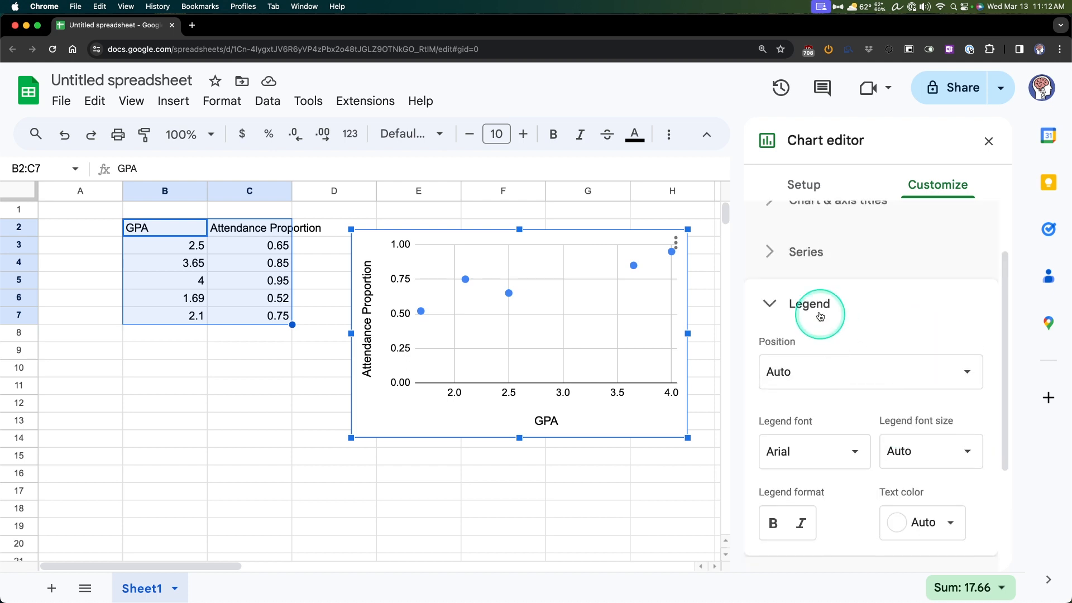
left_click(819, 314)
Set the horizontal axis label font size to 14
left_click(835, 423)
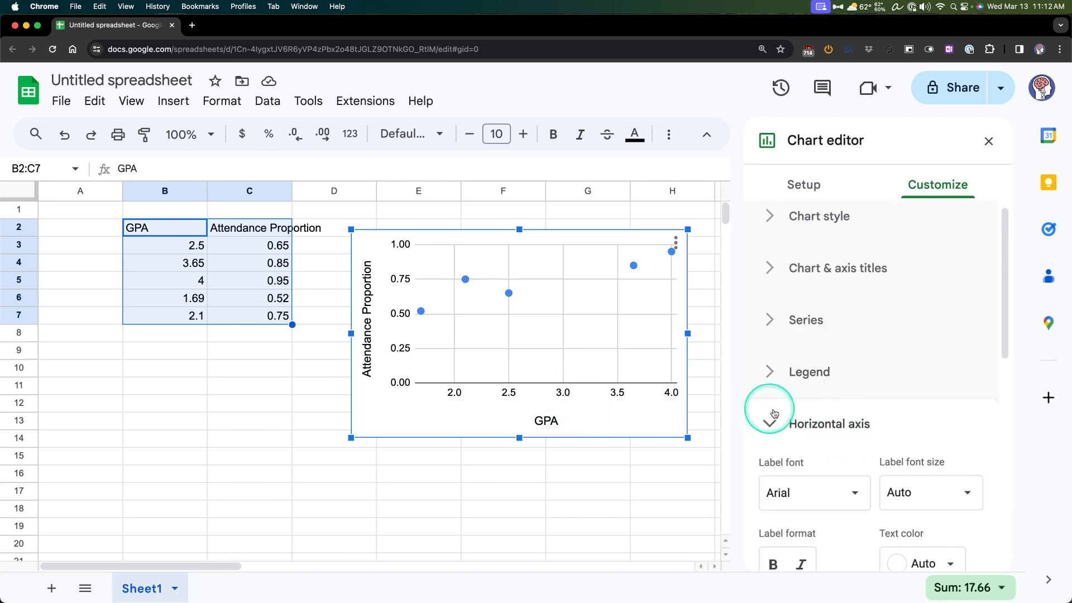
scroll(809, 414, "down", 1)
left_click(971, 437)
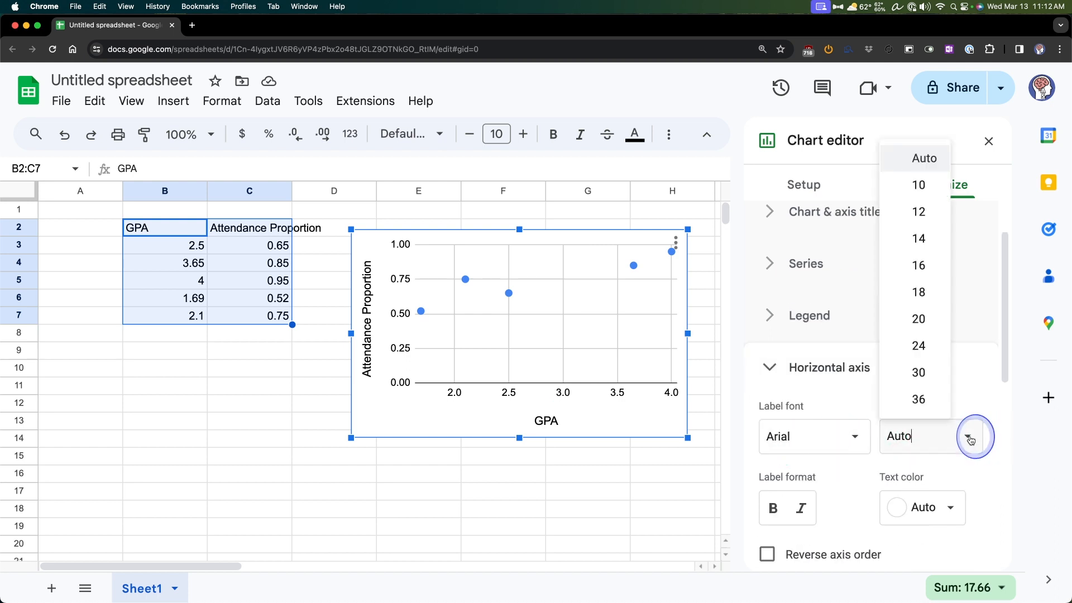
left_click(921, 234)
Set the horizontal axis minimum to 0 and maximum to 4.00, and stop the bounds from hiding data
scroll(871, 475, "down", 3)
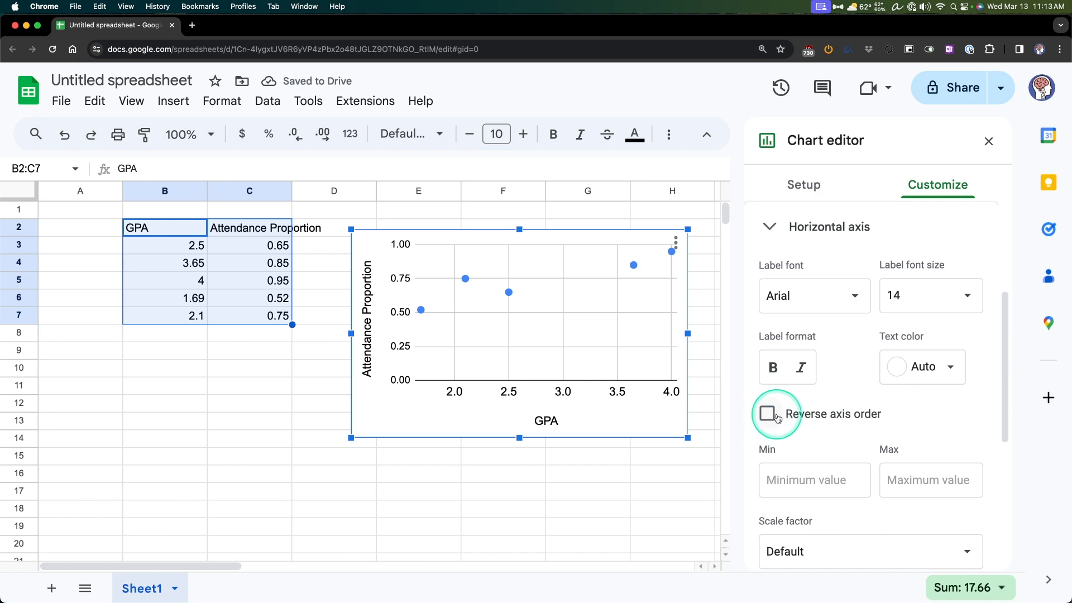
scroll(832, 414, "down", 1)
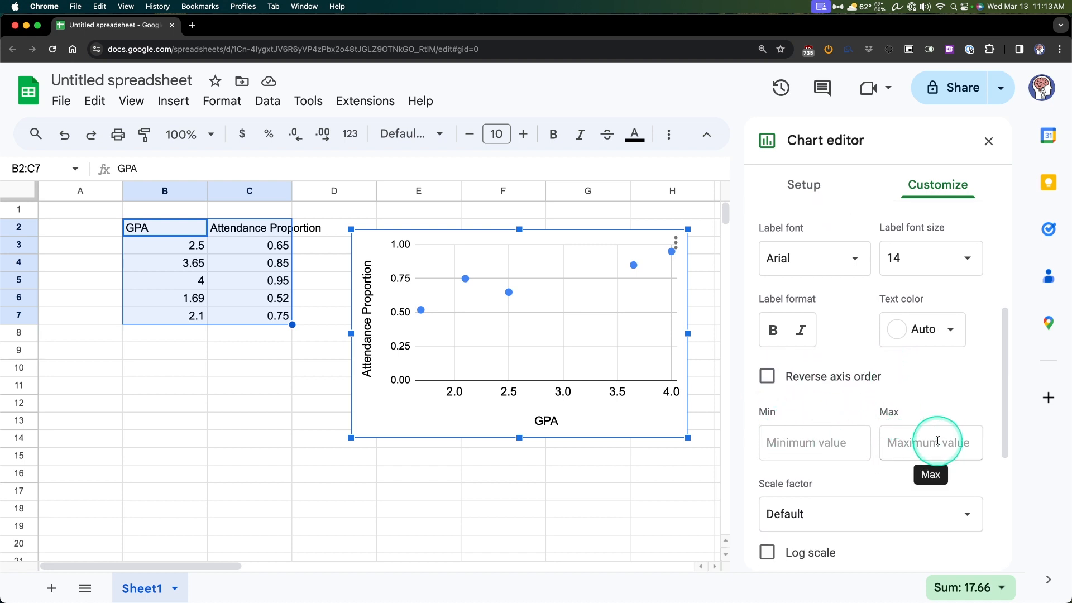
left_click(813, 443)
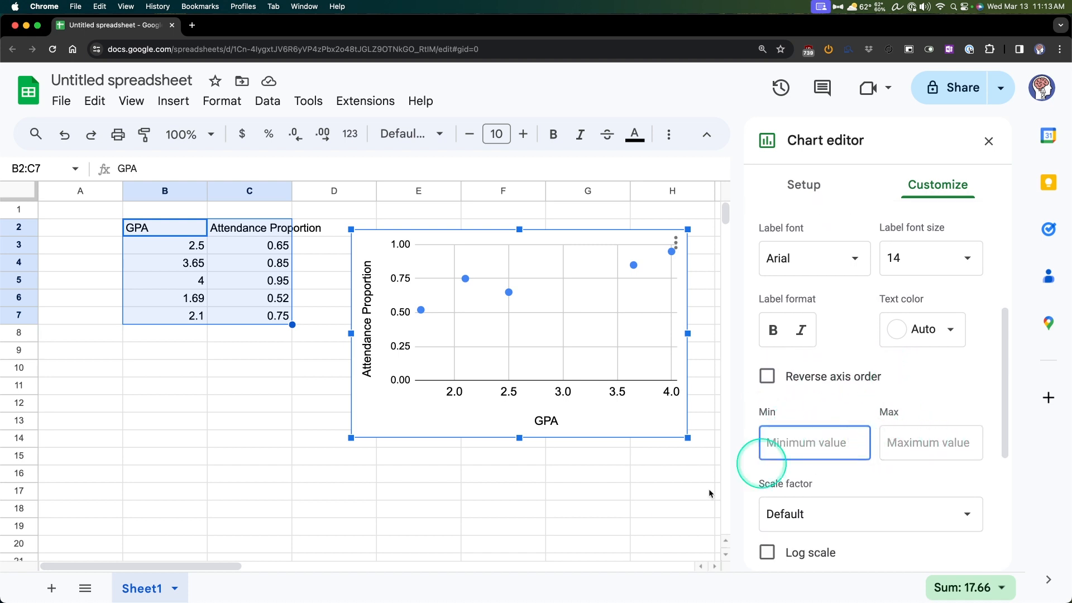
left_click(926, 445)
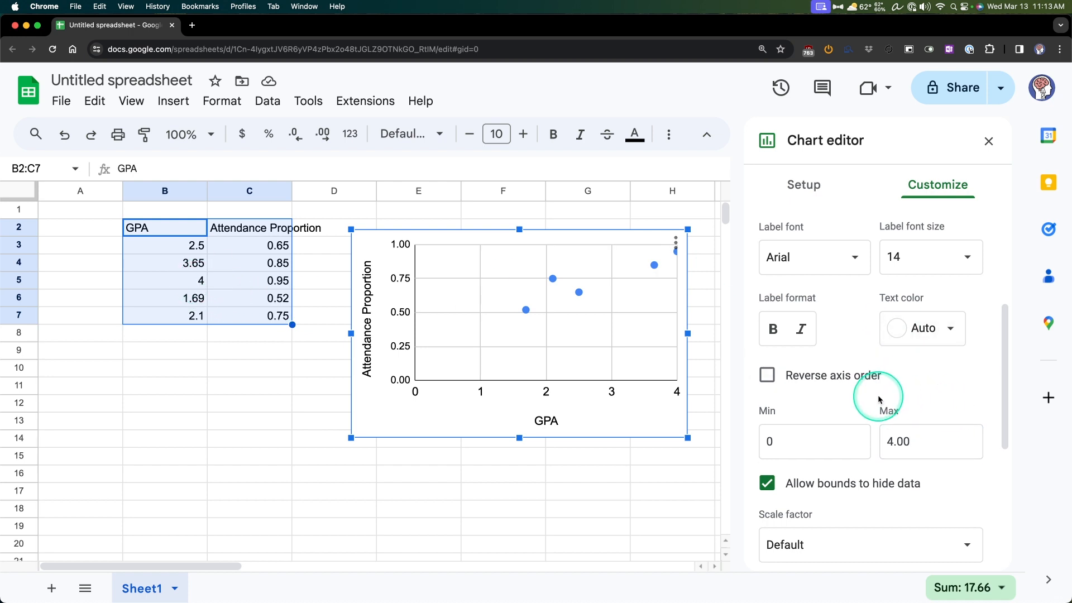
scroll(881, 399, "down", 3)
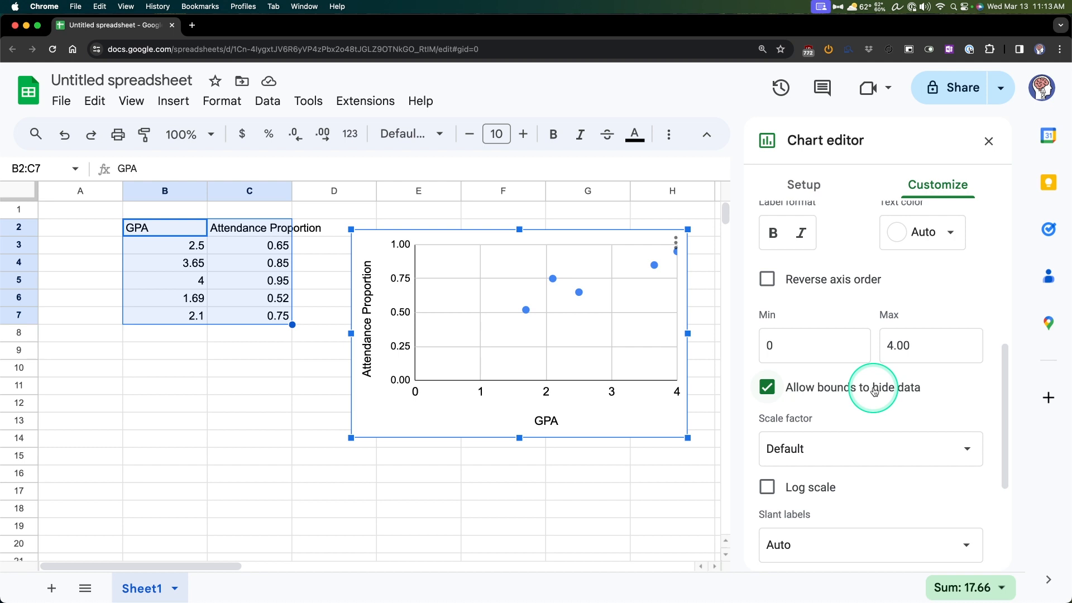
left_click(875, 391)
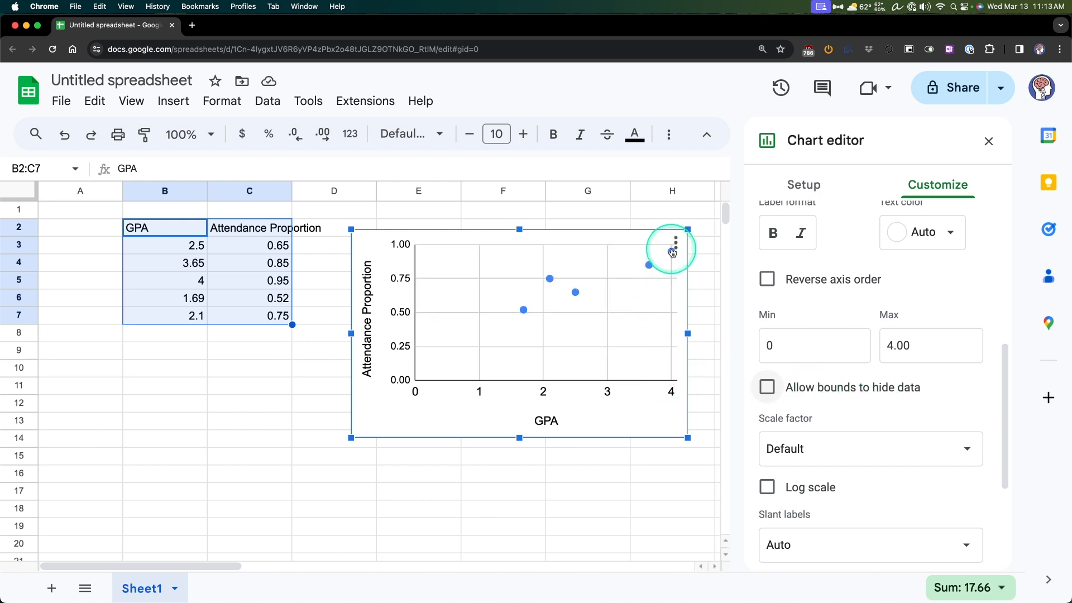
Try scale factors of 100 and 0.1 on the horizontal axis, and restore the Default scale factor
scroll(871, 397, "down", 2)
left_click(860, 386)
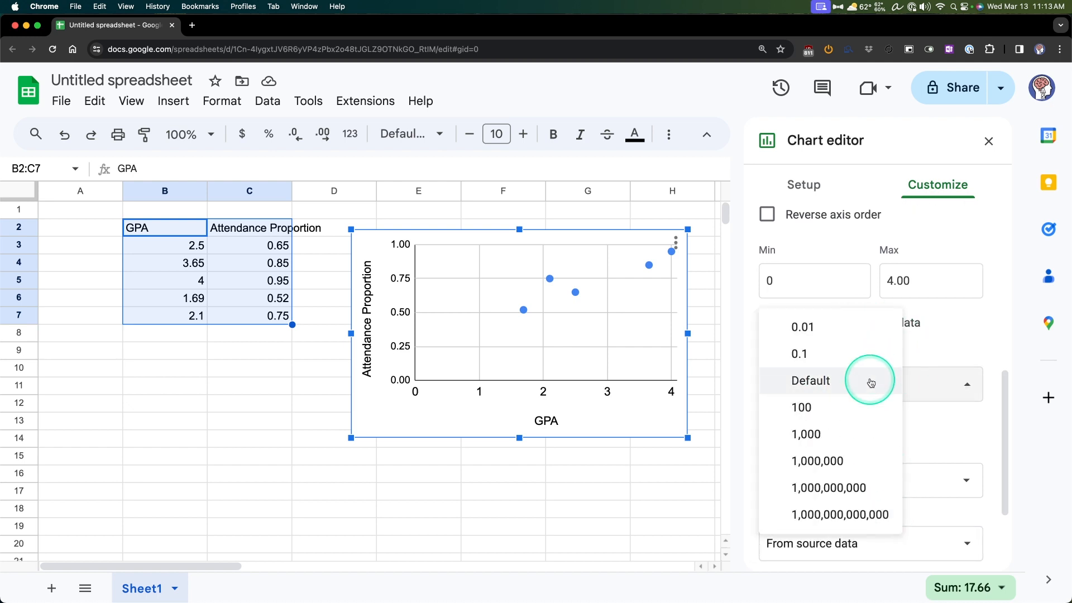
left_click(824, 397)
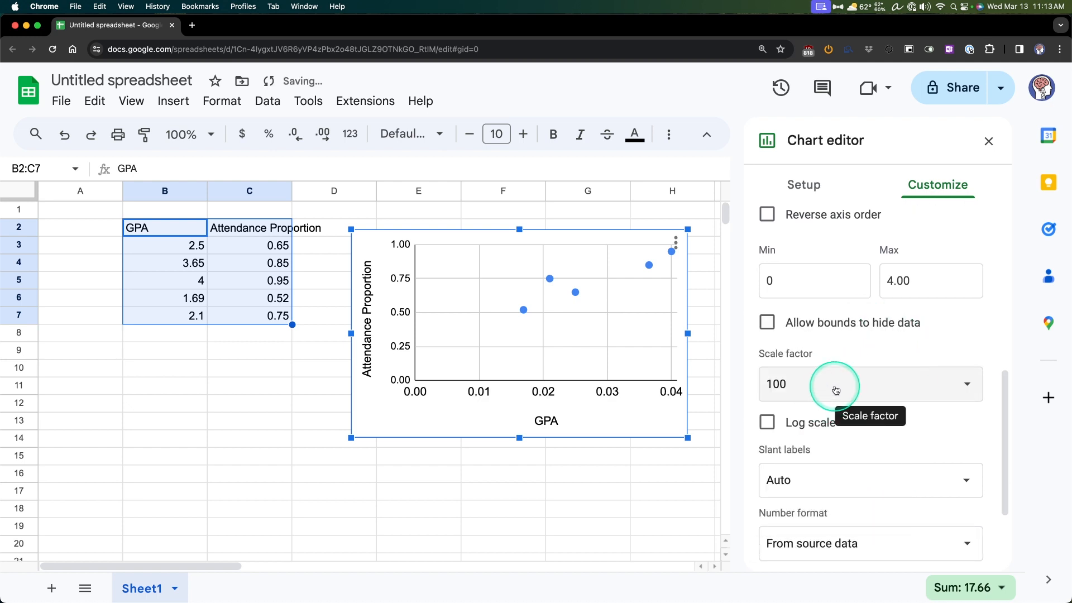
left_click(836, 390)
left_click(832, 330)
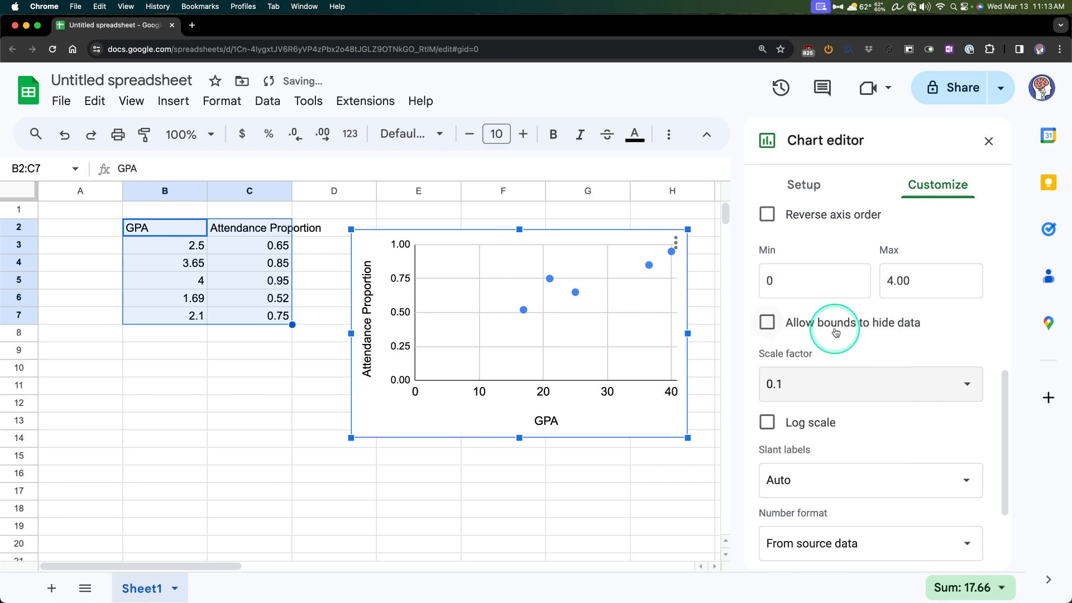
left_click(896, 384)
left_click(878, 406)
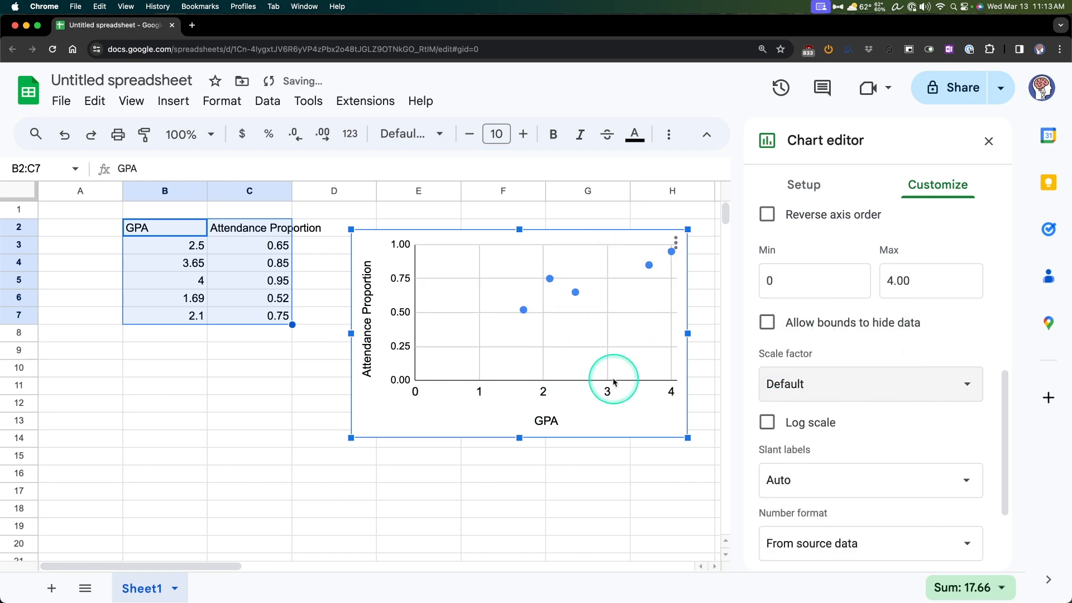
Close the horizontal axis settings and set the vertical axis label font size to 14
scroll(800, 401, "down", 2)
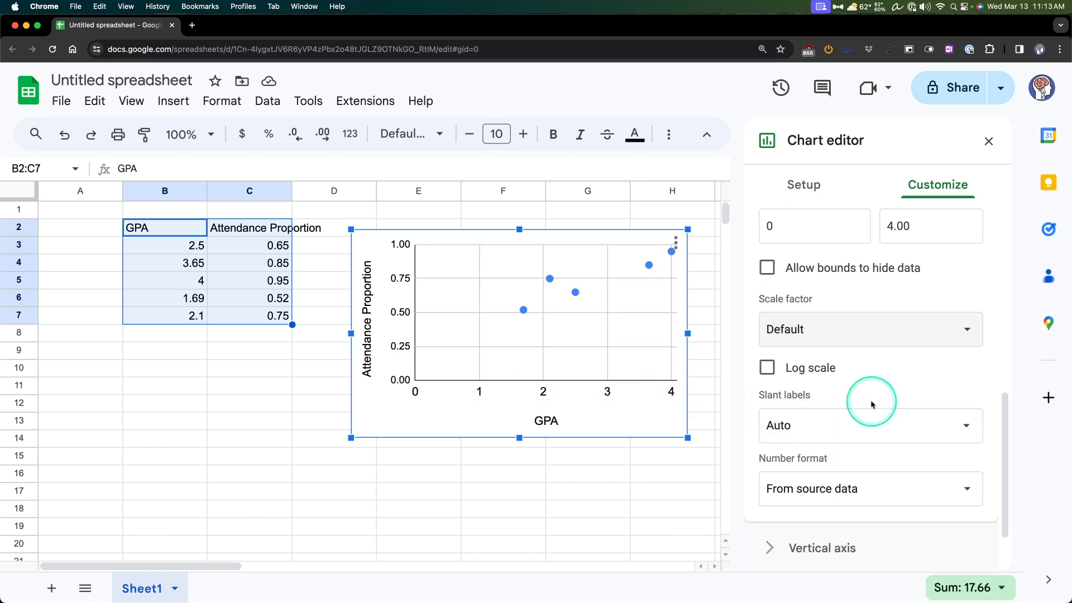
scroll(888, 401, "down", 3)
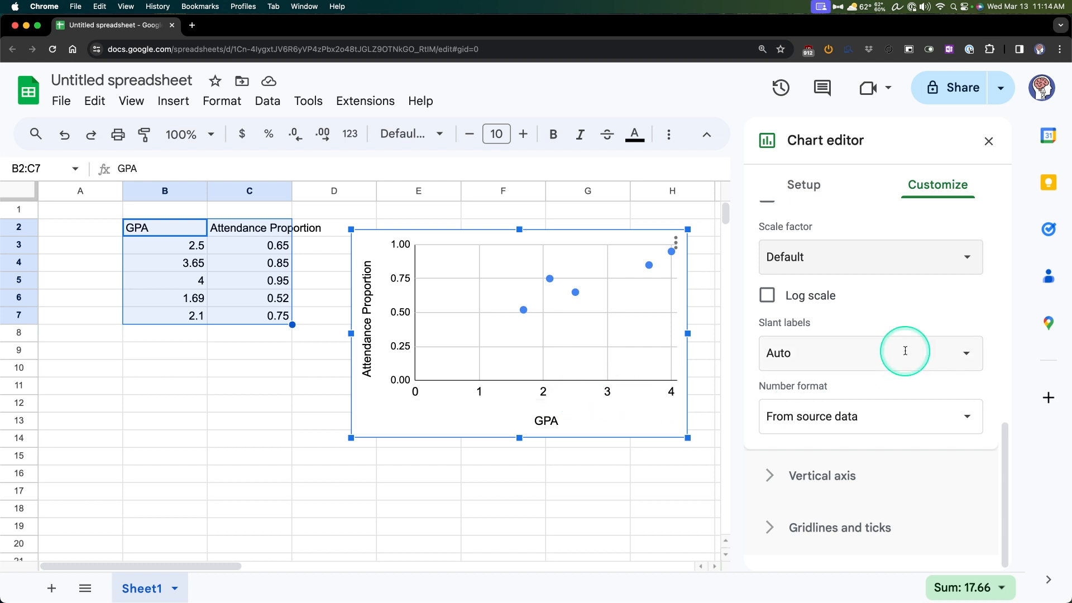
scroll(898, 323, "up", 6)
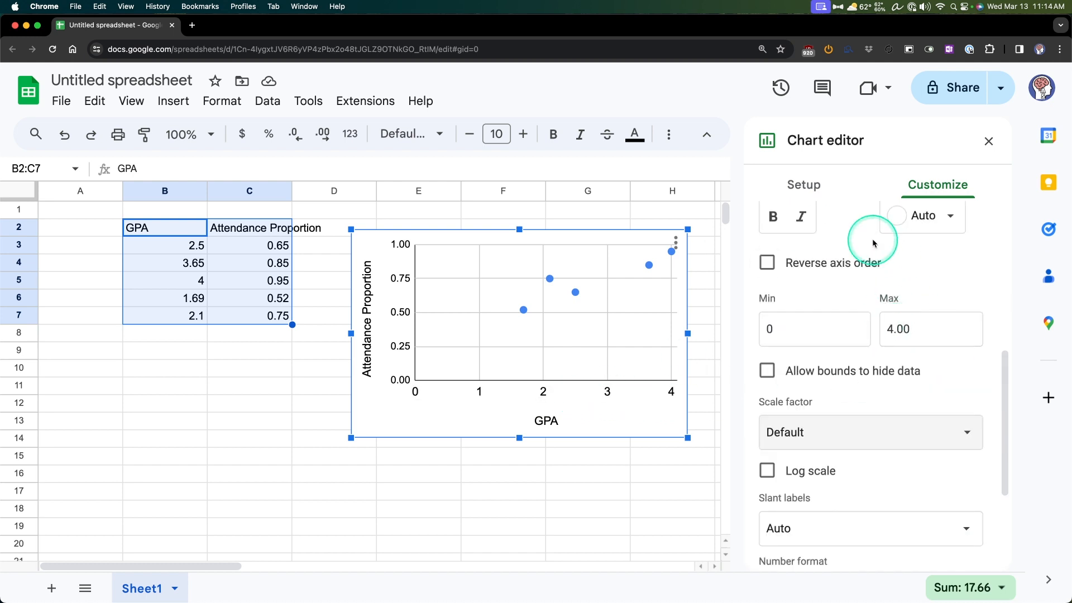
left_click(840, 239)
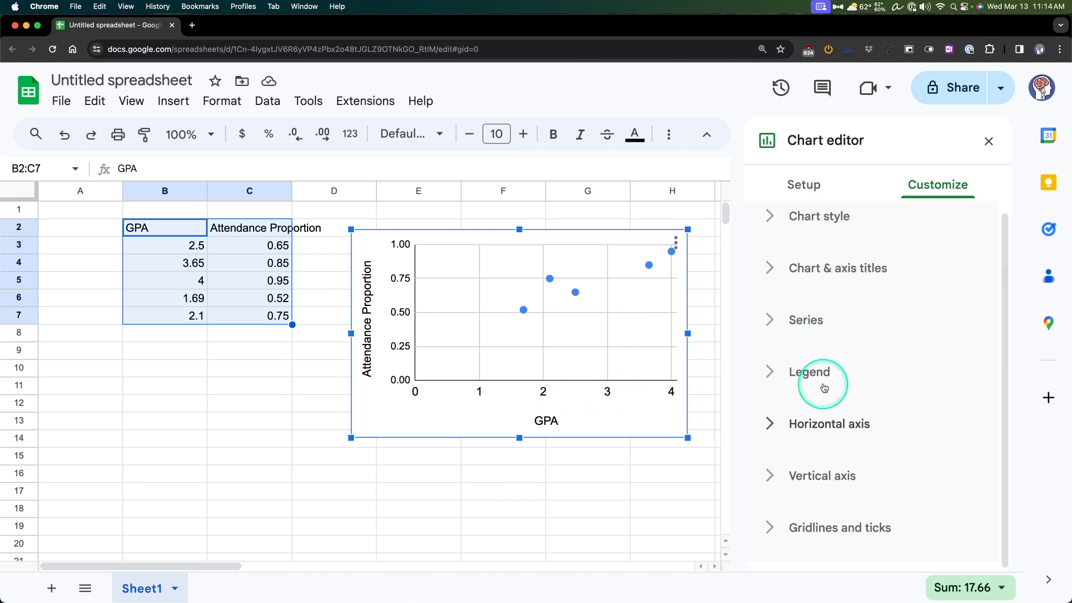
left_click(843, 476)
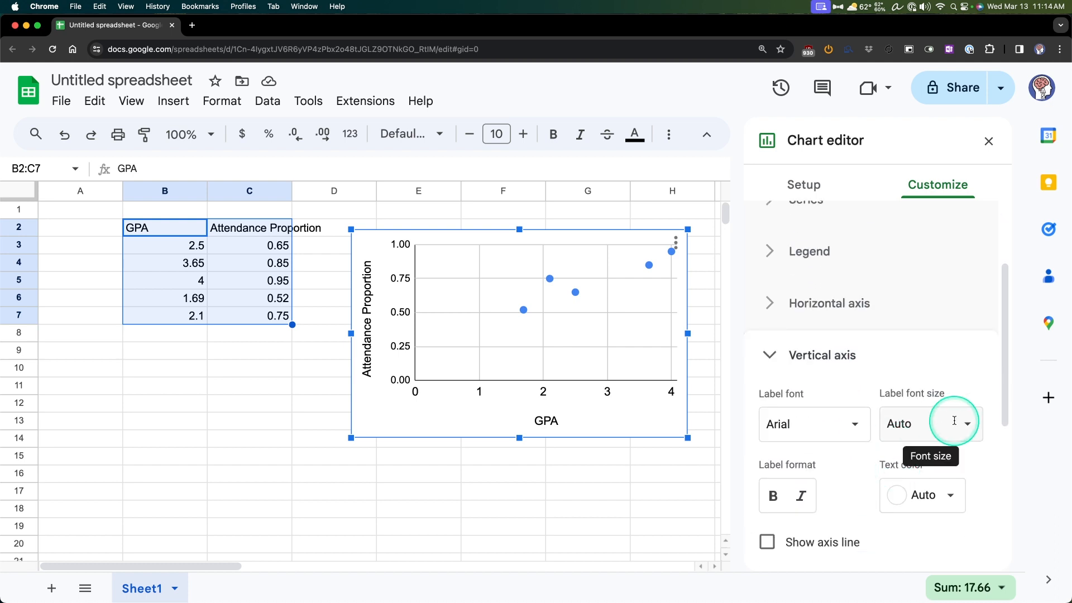
left_click(961, 419)
left_click(919, 226)
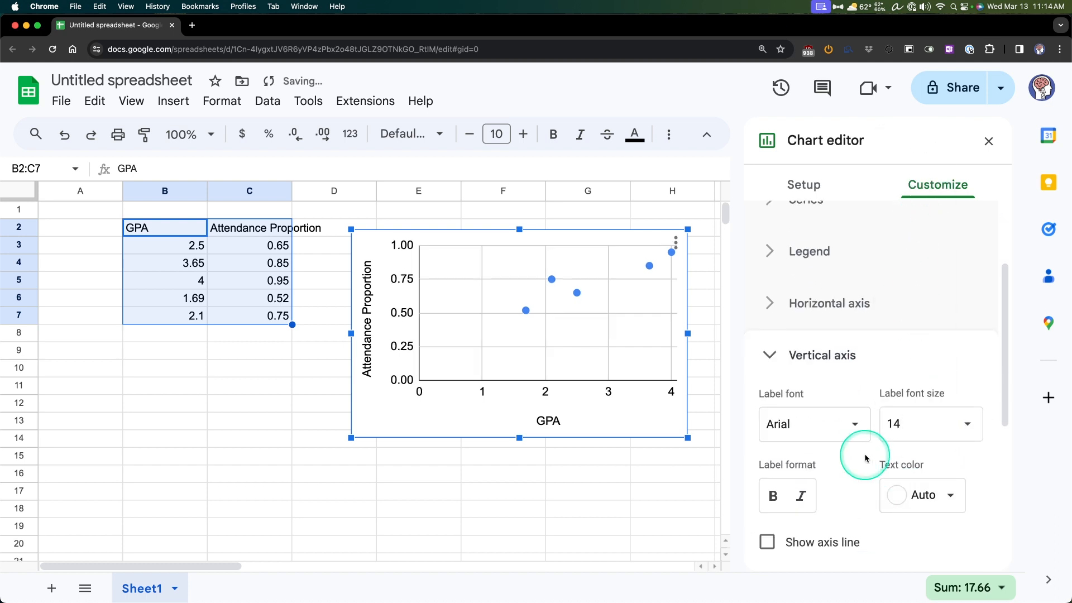
Show the axis line on the vertical axis and close the vertical axis settings
scroll(855, 441, "down", 3)
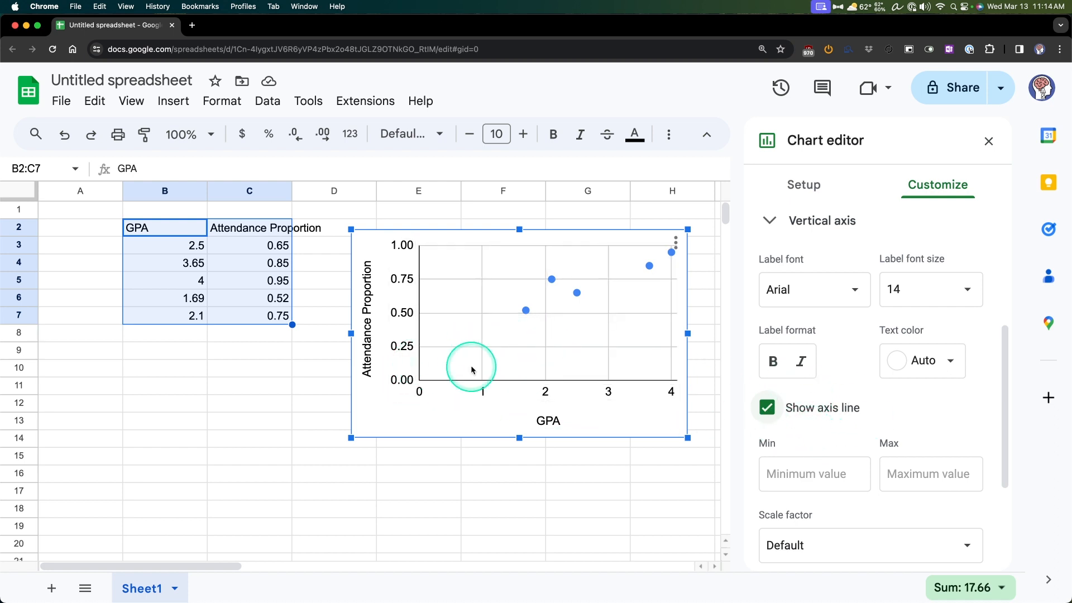
scroll(922, 431, "down", 3)
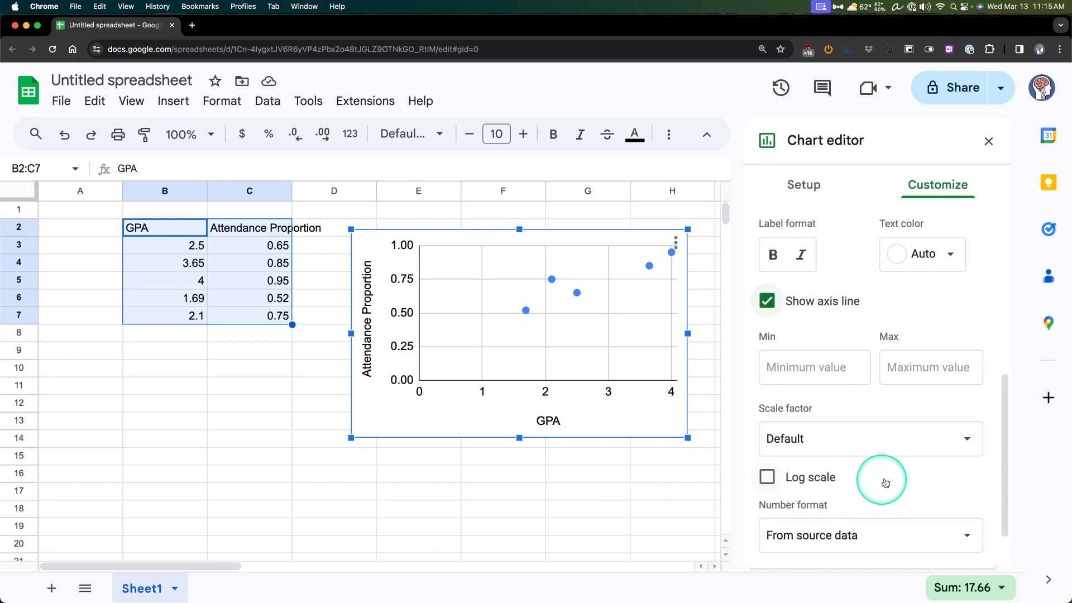
scroll(916, 469, "down", 2)
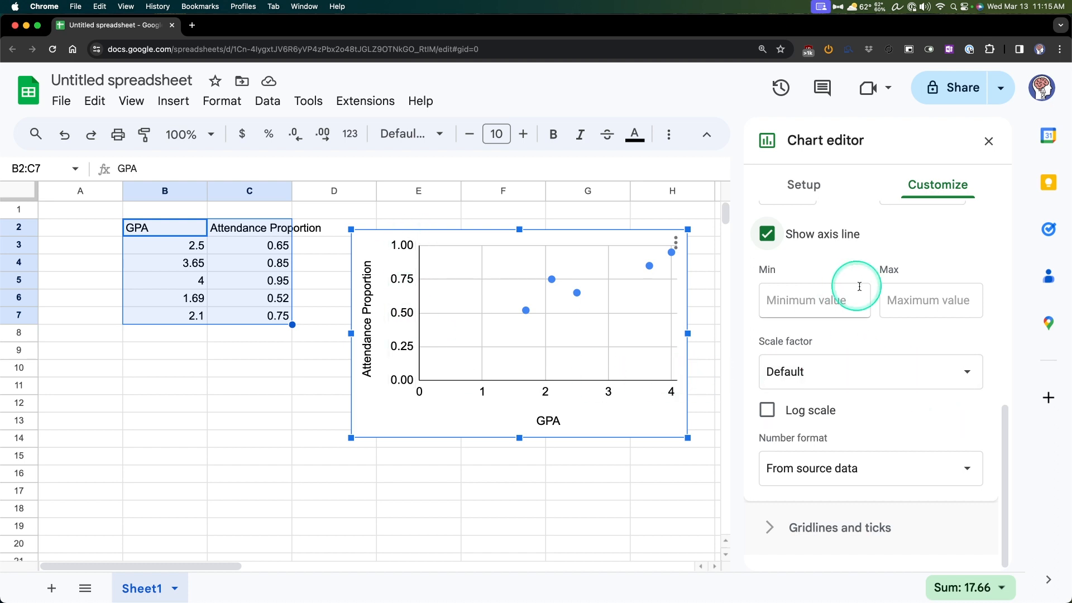
scroll(923, 295, "up", 5)
left_click(894, 358)
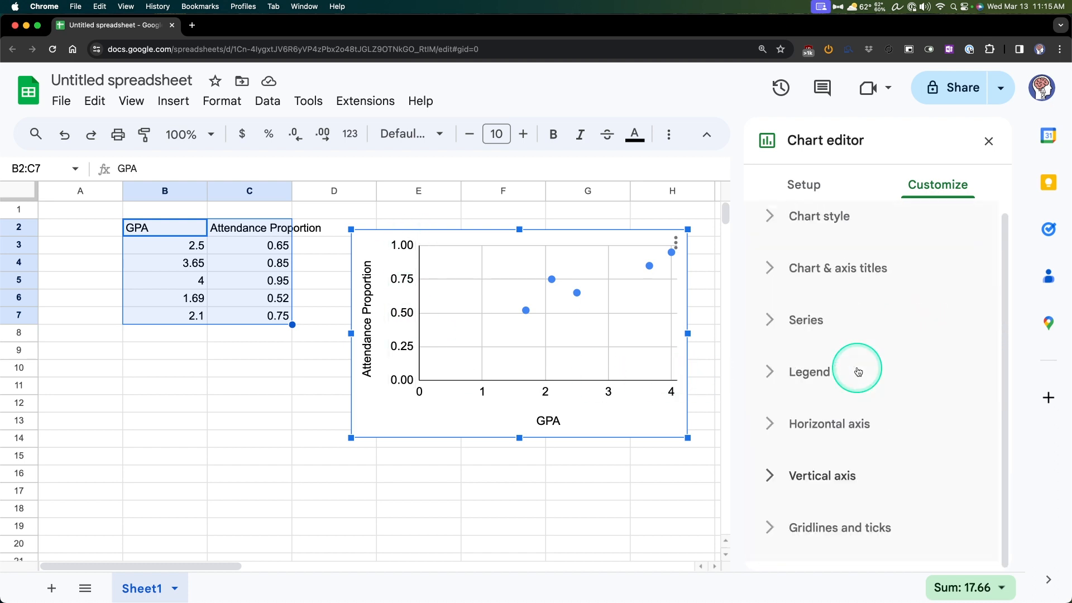
Turn off the major gridlines of the vertical axis in the gridlines and ticks settings
left_click(876, 526)
left_click(825, 223)
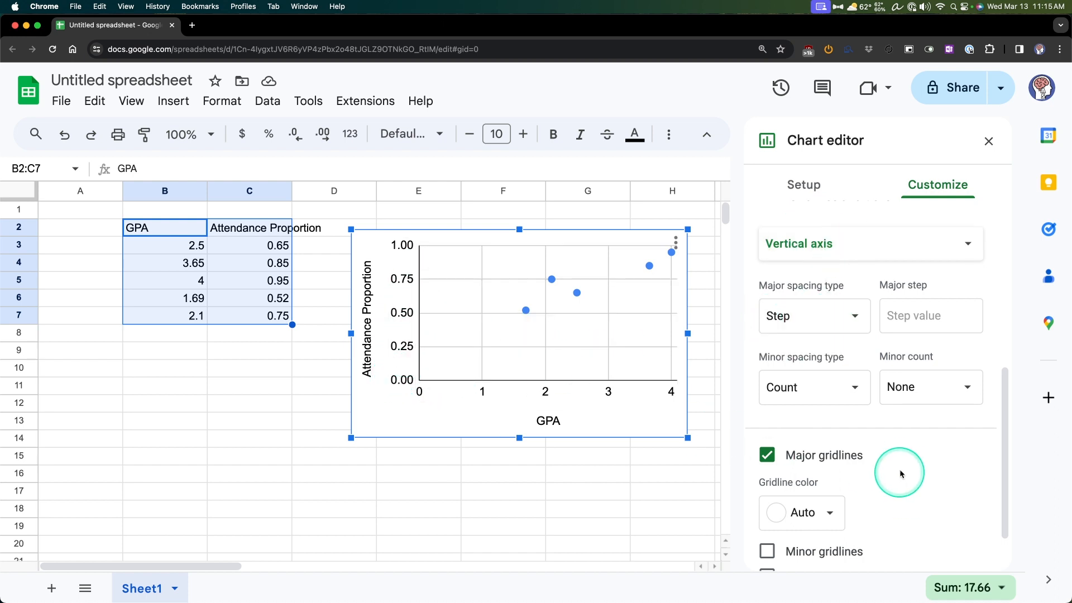
scroll(921, 371, "up", 1)
scroll(838, 469, "down", 1)
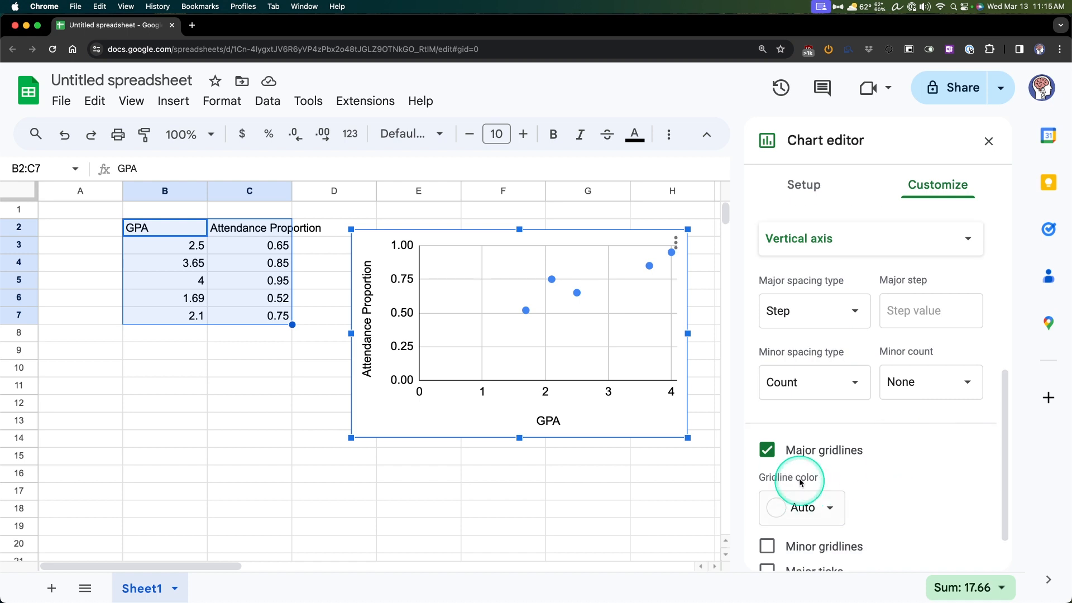
left_click(808, 454)
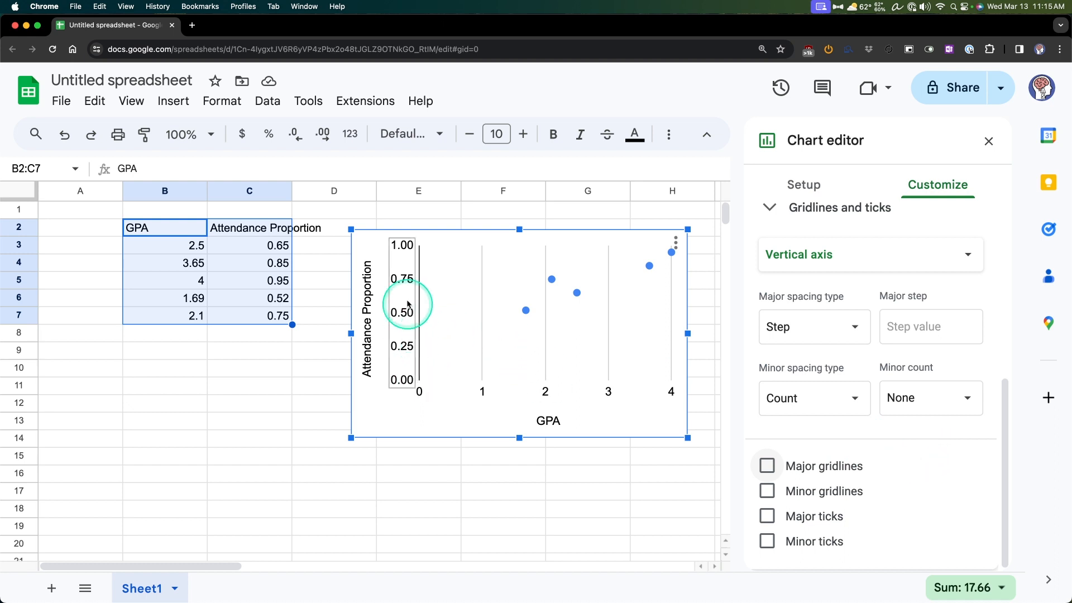
Add major ticks to the vertical axis, positioned Outside with a length of 6px
left_click(805, 522)
scroll(871, 497, "down", 3)
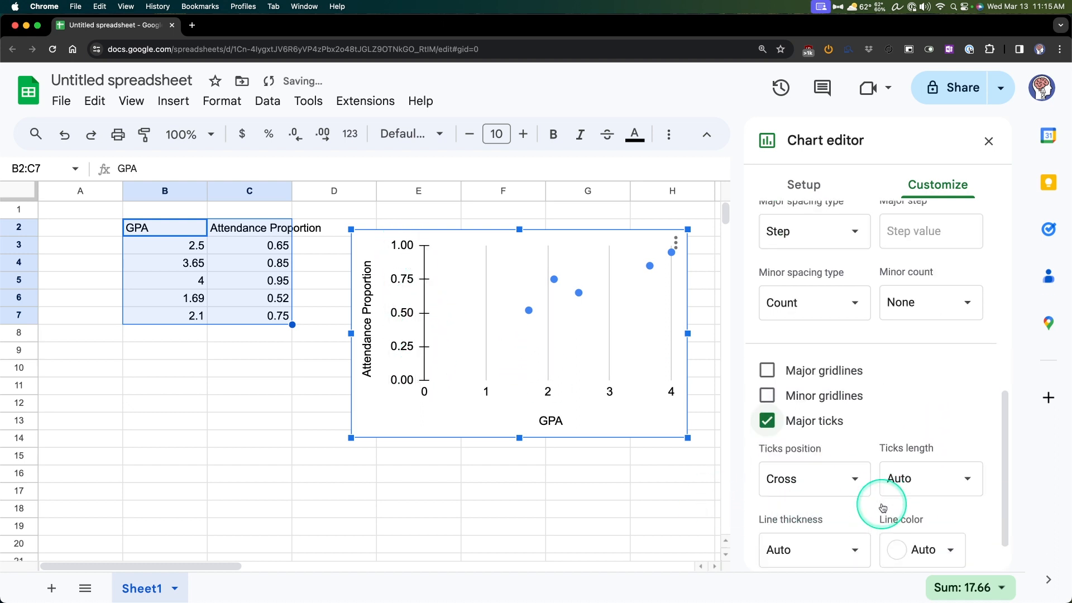
left_click(853, 437)
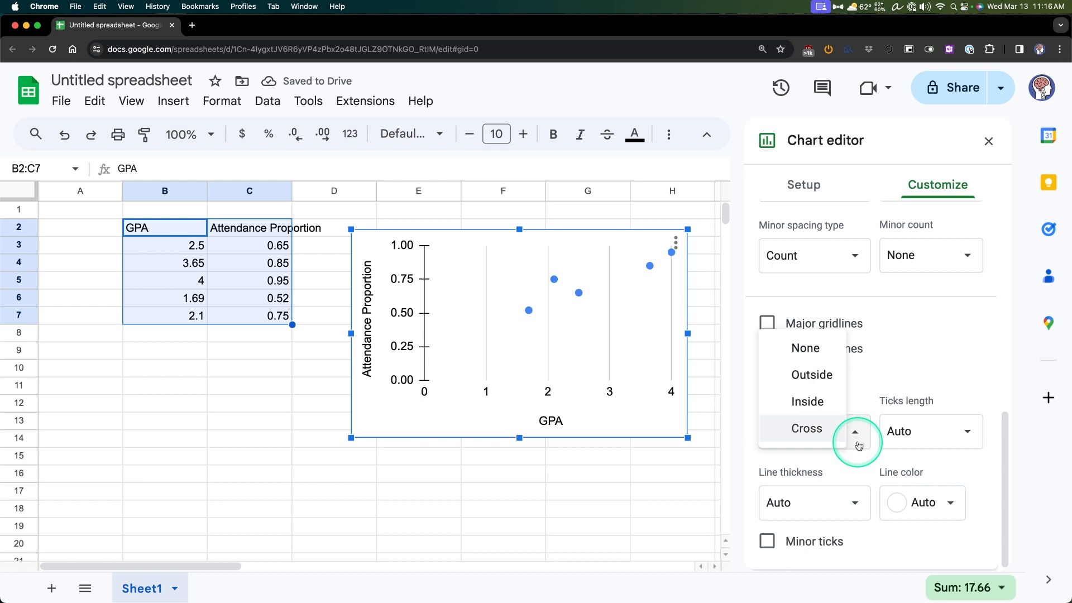
left_click(813, 375)
left_click(967, 436)
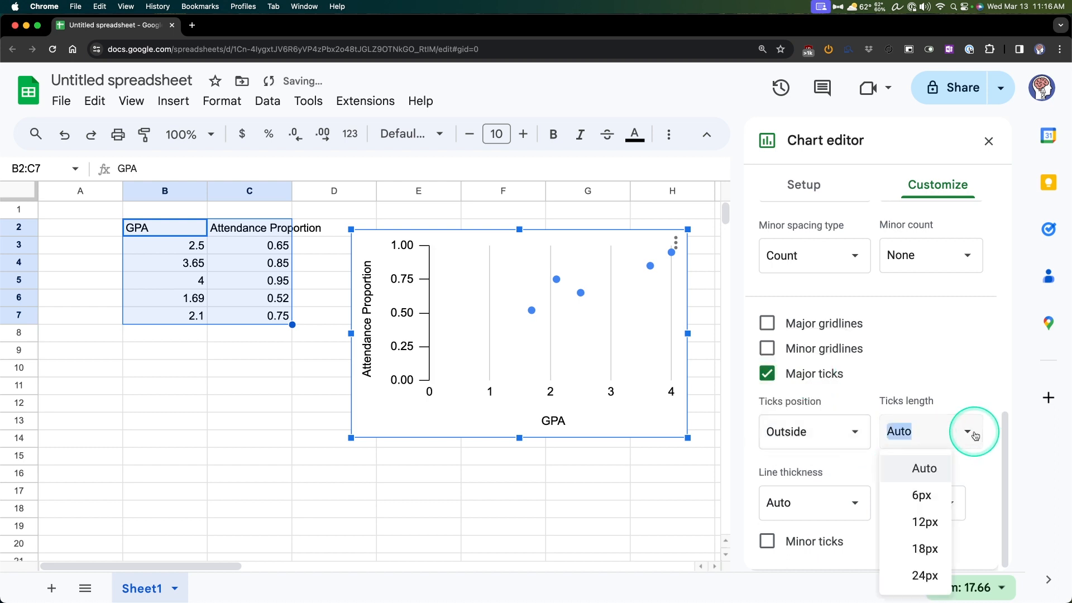
left_click(941, 496)
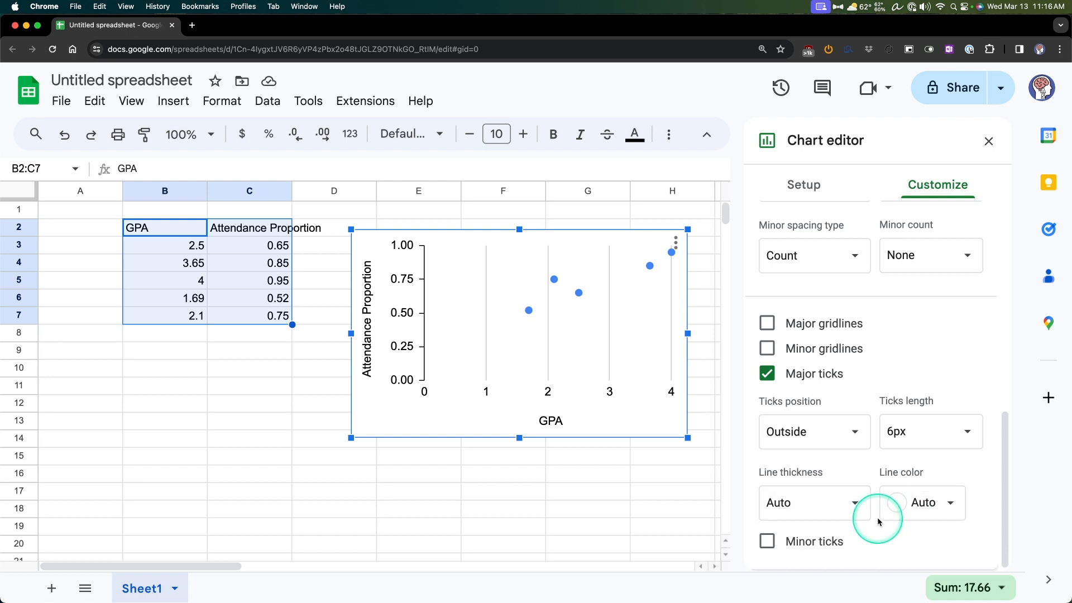
Turn off the major gridlines of the horizontal axis and turn on its major ticks
scroll(880, 514, "up", 4)
left_click(923, 286)
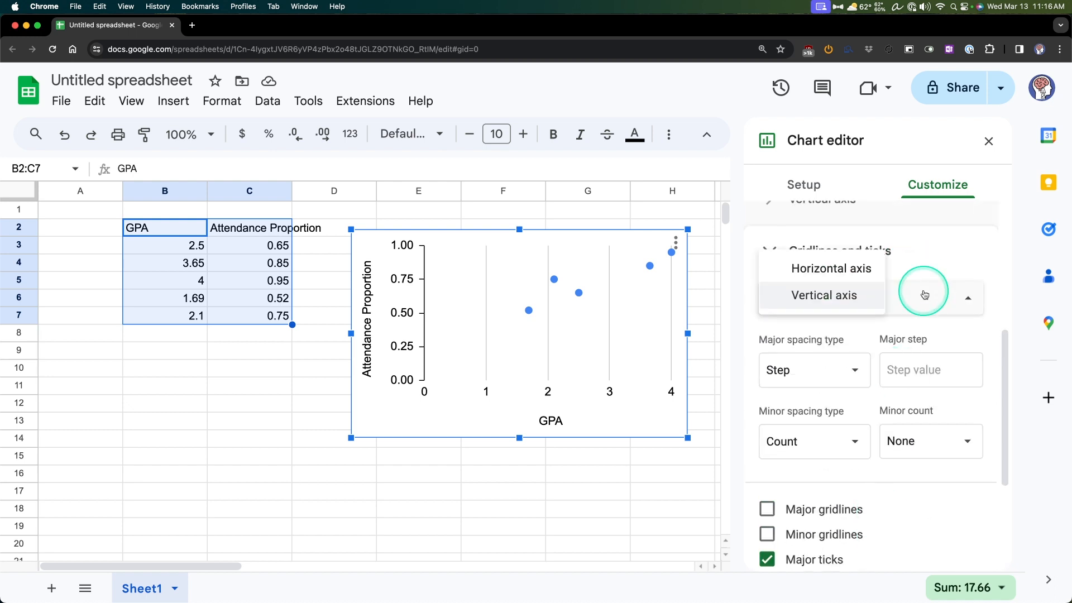
left_click(865, 271)
scroll(872, 412, "down", 2)
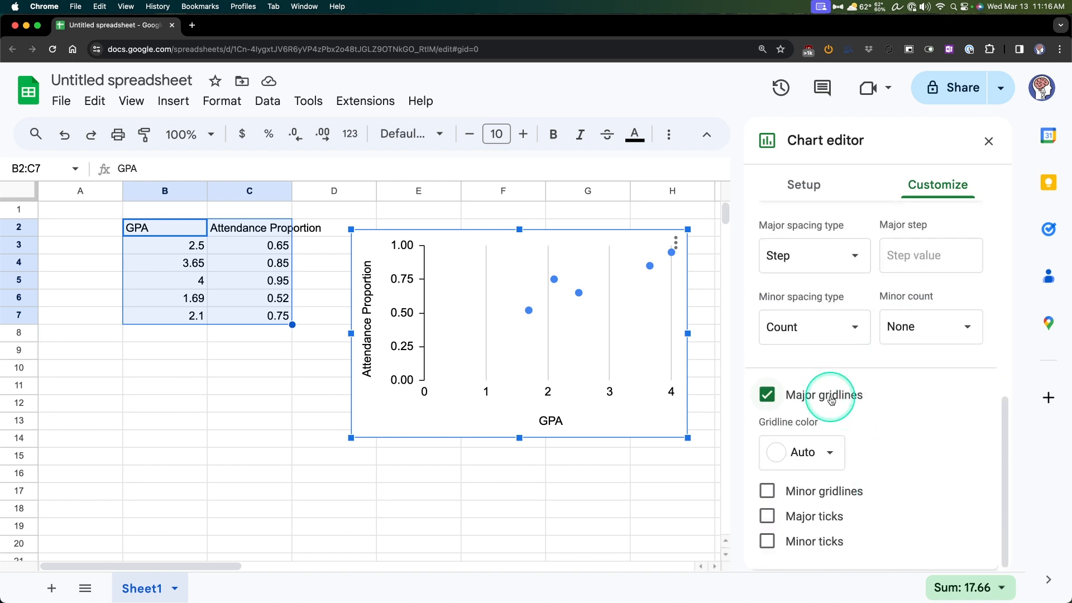
left_click(832, 400)
left_click(965, 481)
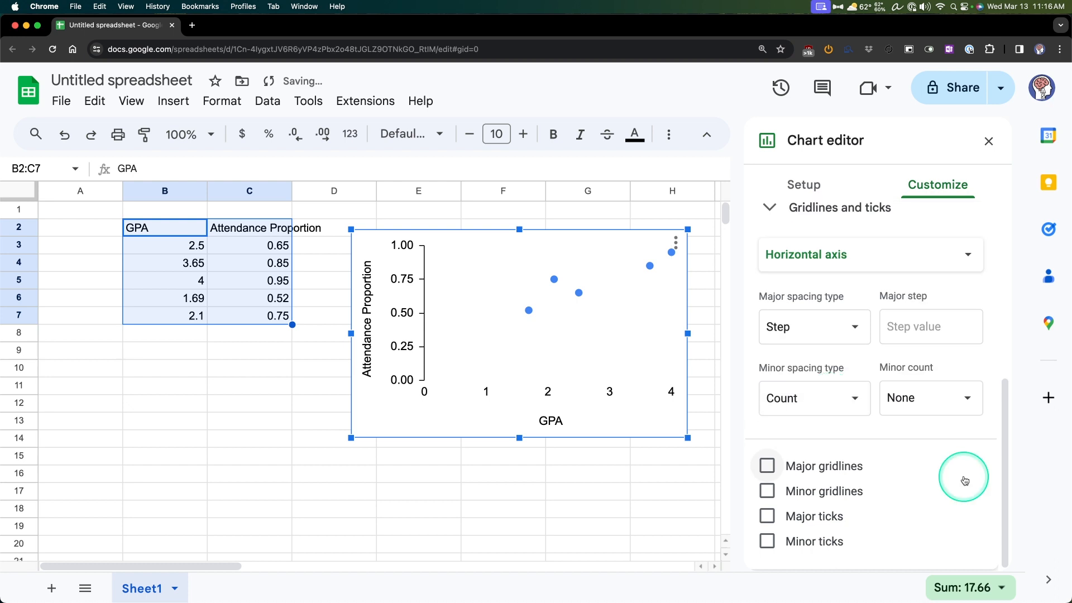
left_click(817, 515)
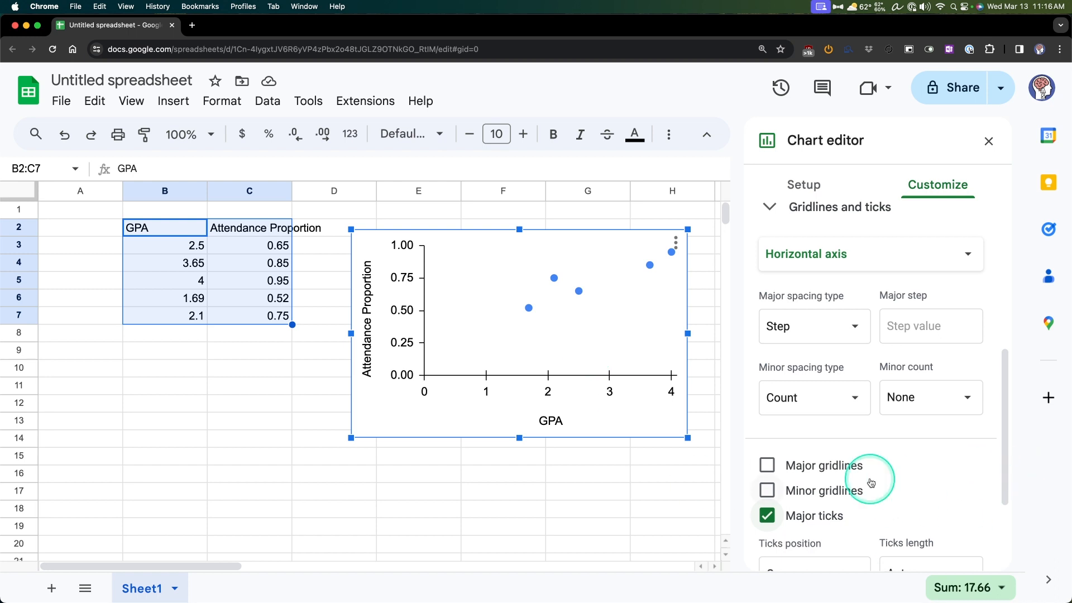
Close the gridlines and ticks settings and set the point size of the Attendance Proportion series to 2px
scroll(860, 469, "down", 3)
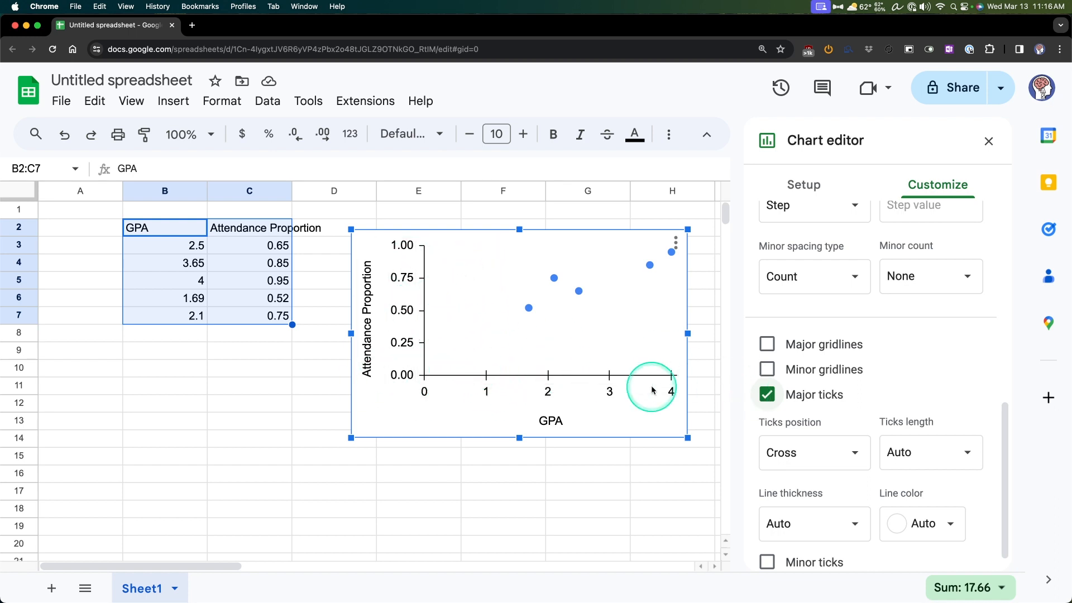
scroll(938, 402, "down", 1)
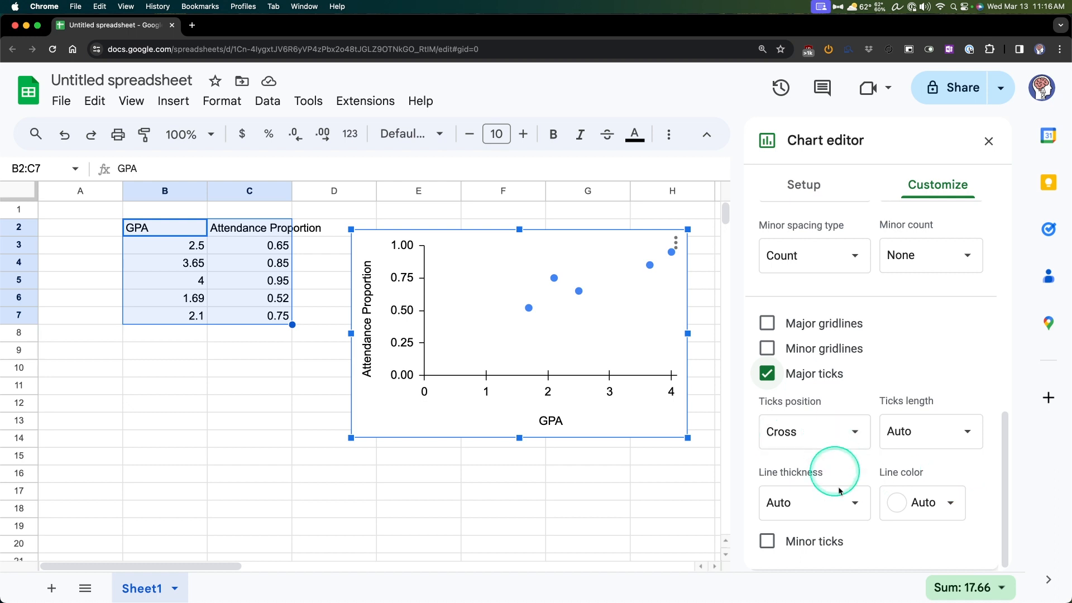
scroll(975, 489, "up", 3)
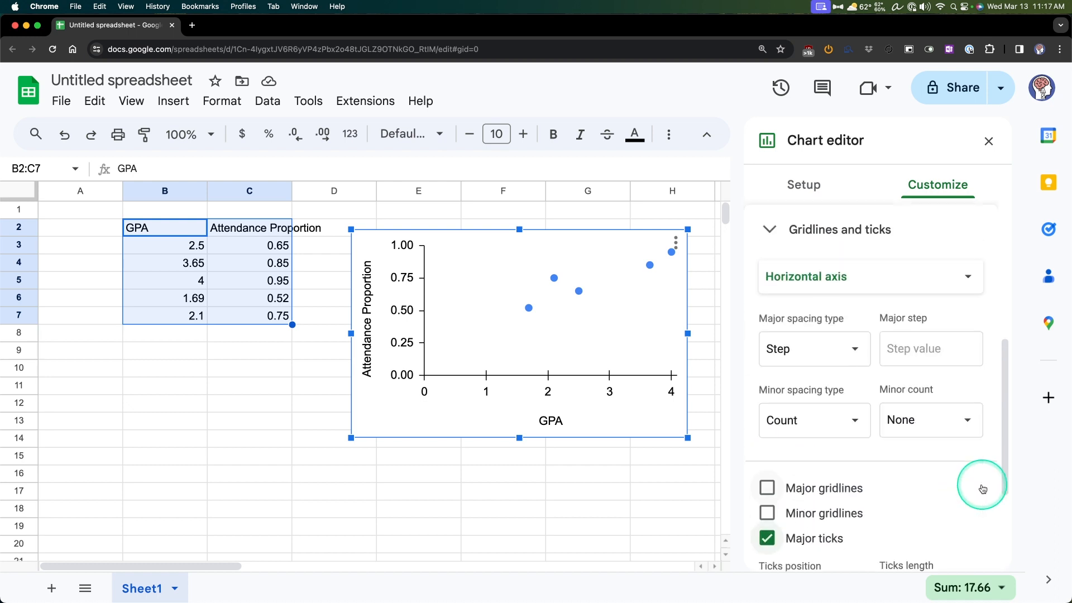
left_click(771, 231)
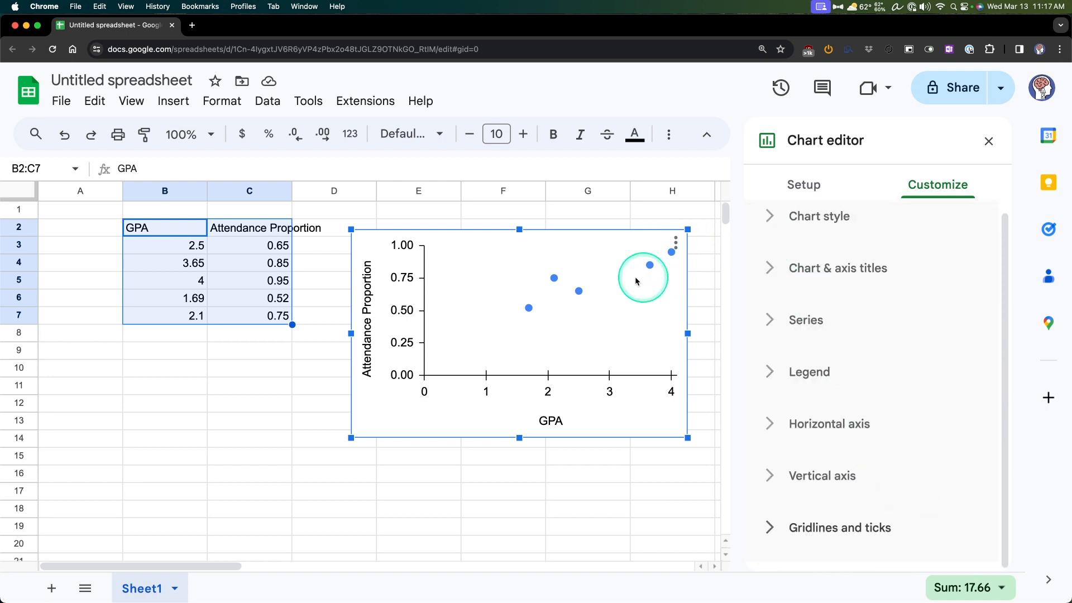
left_click(816, 320)
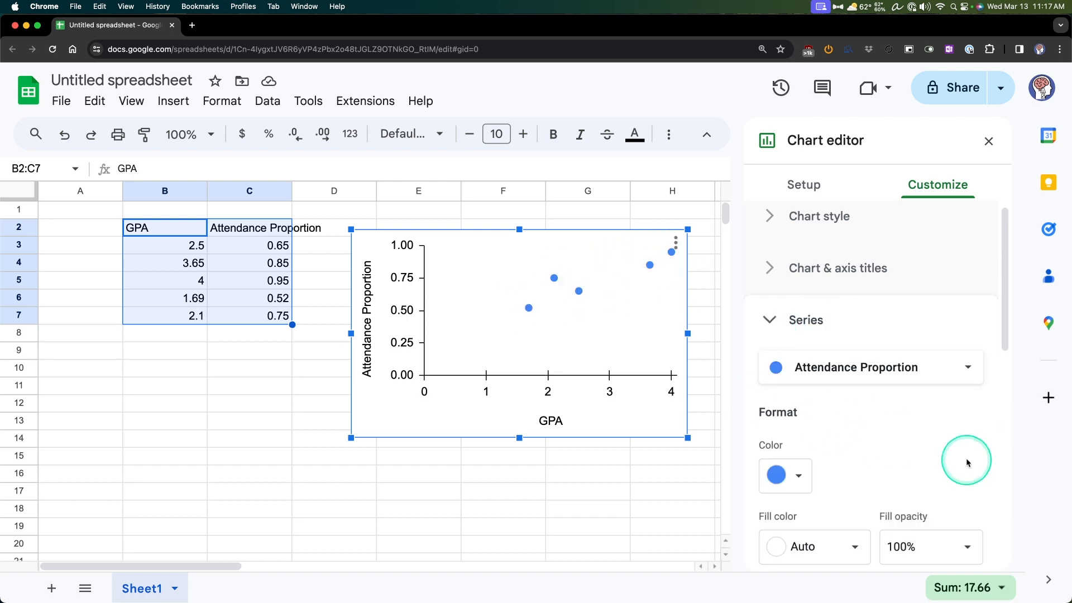
scroll(877, 427, "down", 3)
left_click(856, 467)
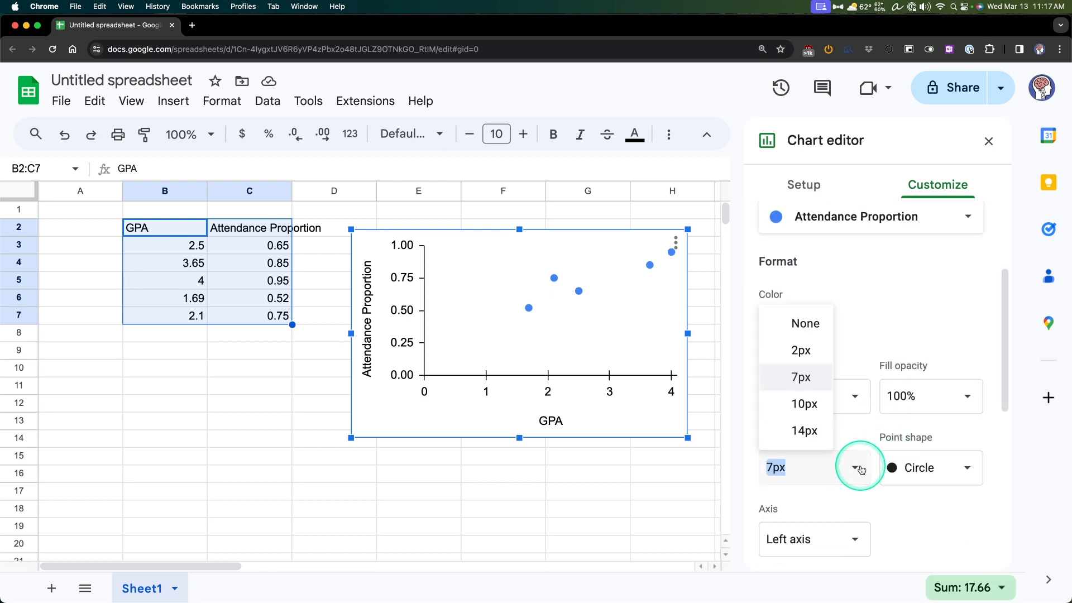
left_click(804, 353)
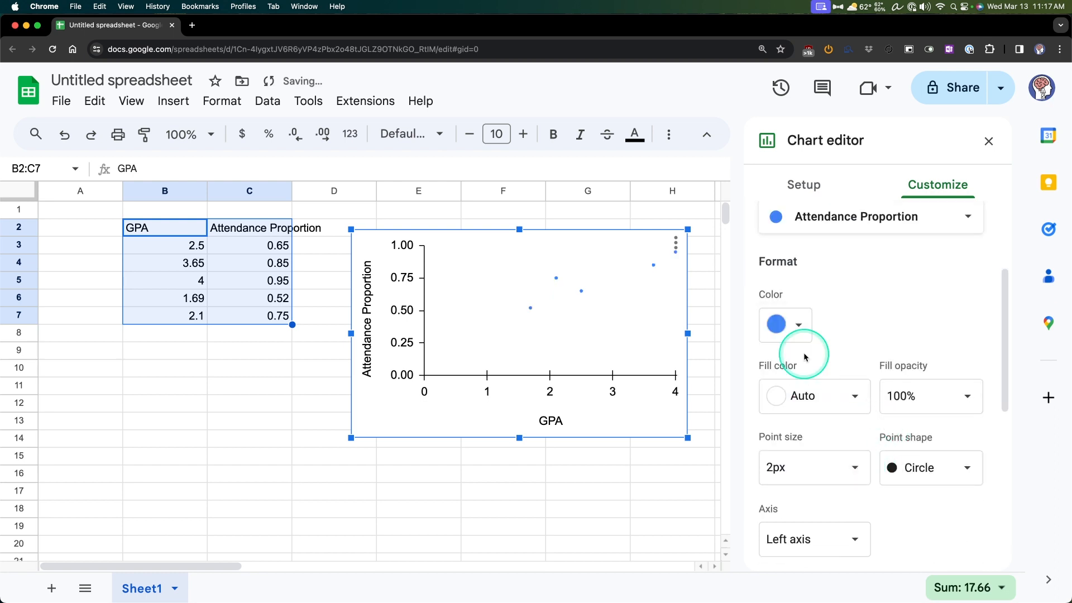
left_click(676, 243)
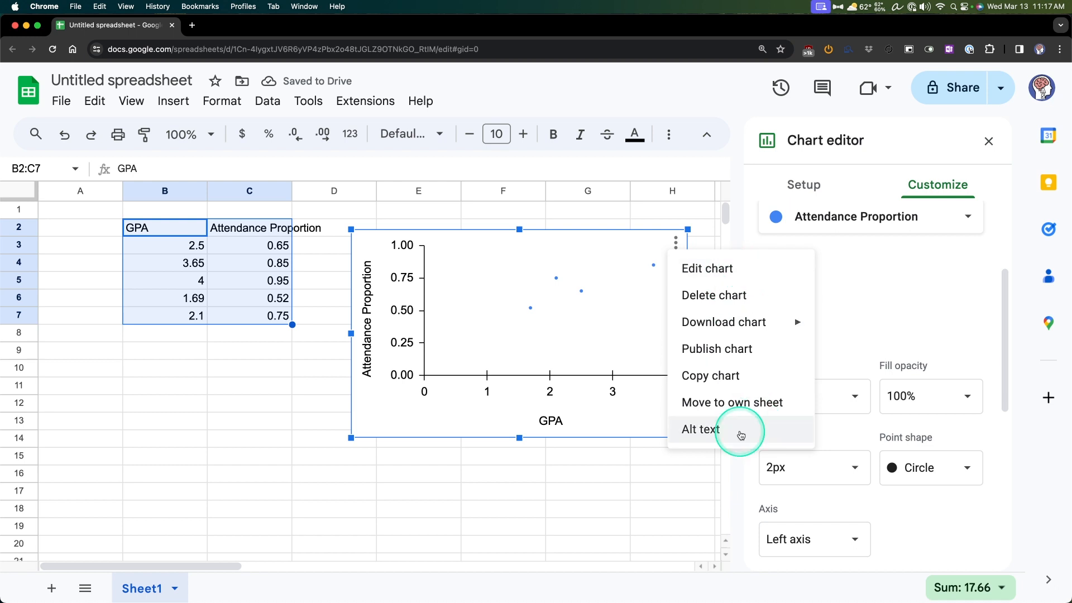
left_click(687, 257)
left_click(446, 330)
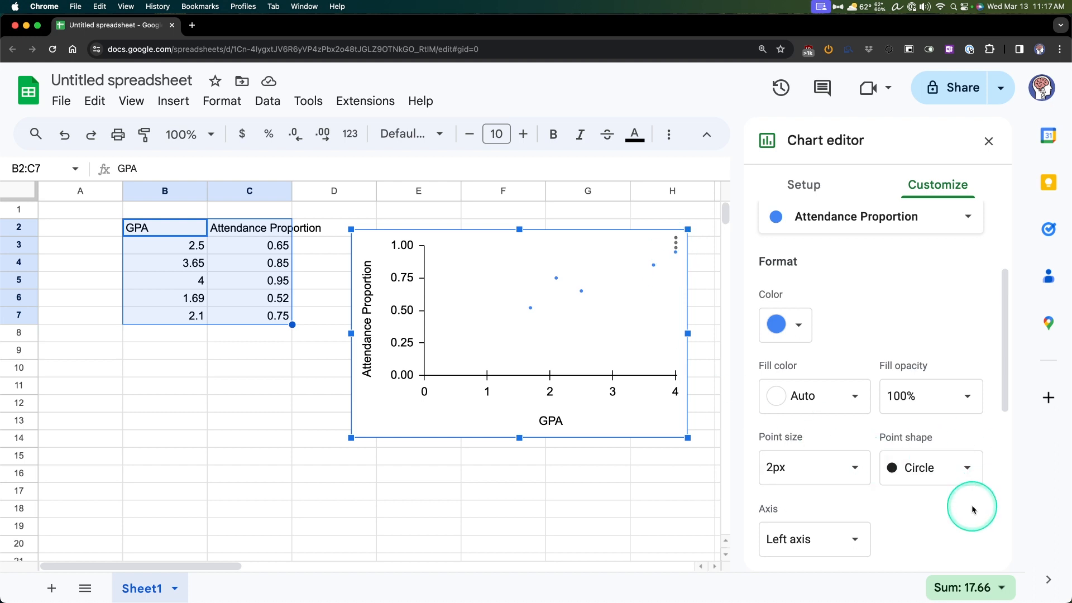
Change the color of the Attendance Proportion series to red
scroll(888, 391, "up", 3)
left_click(799, 405)
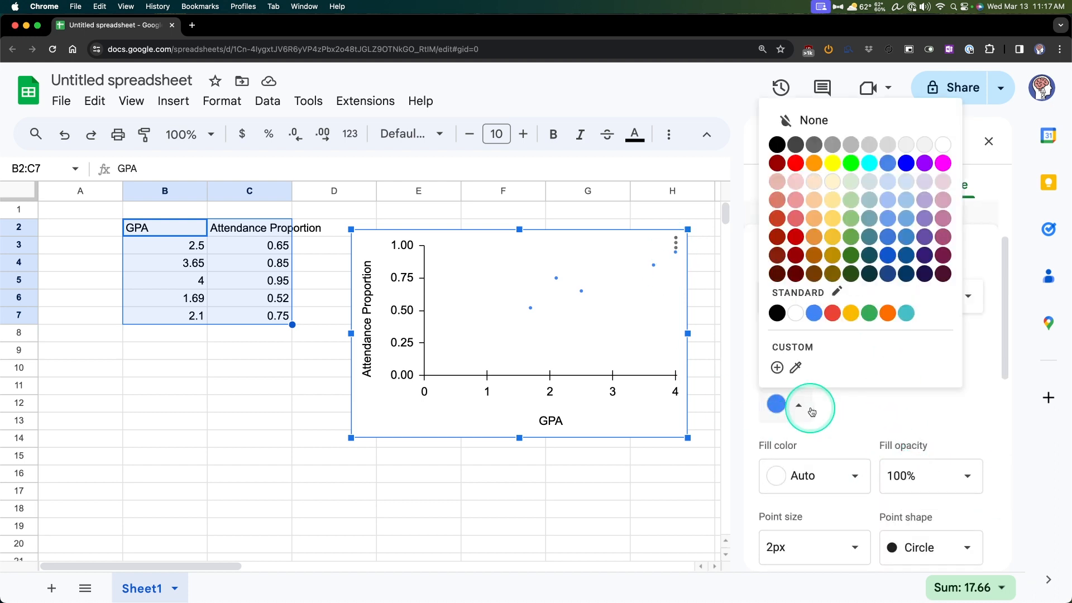
left_click(796, 163)
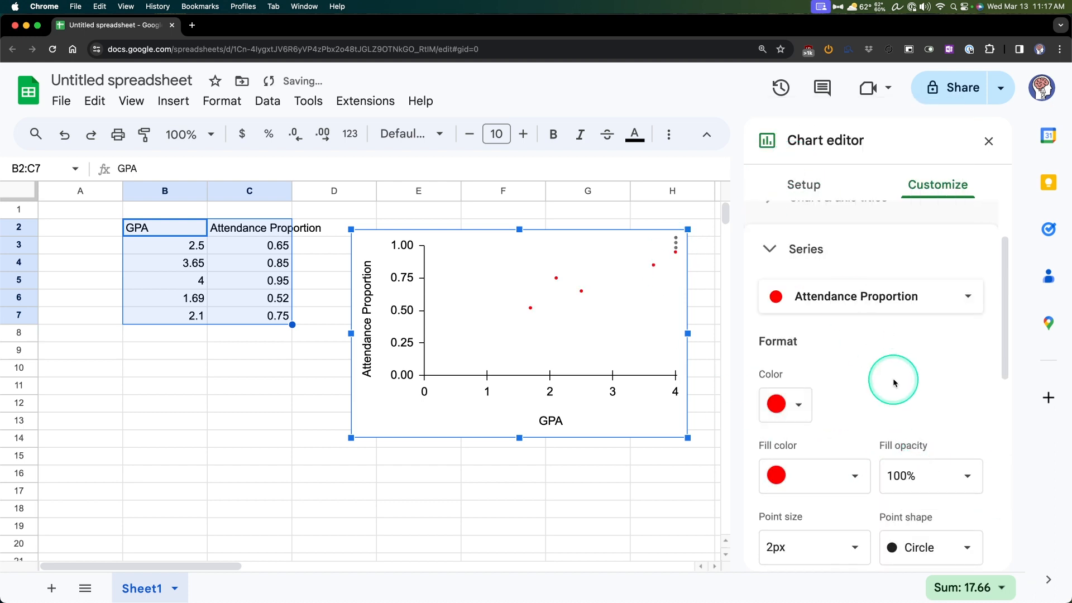
Try the Star and Square point shapes for the data series and return the shape to Circle
scroll(898, 367, "down", 2)
left_click(928, 468)
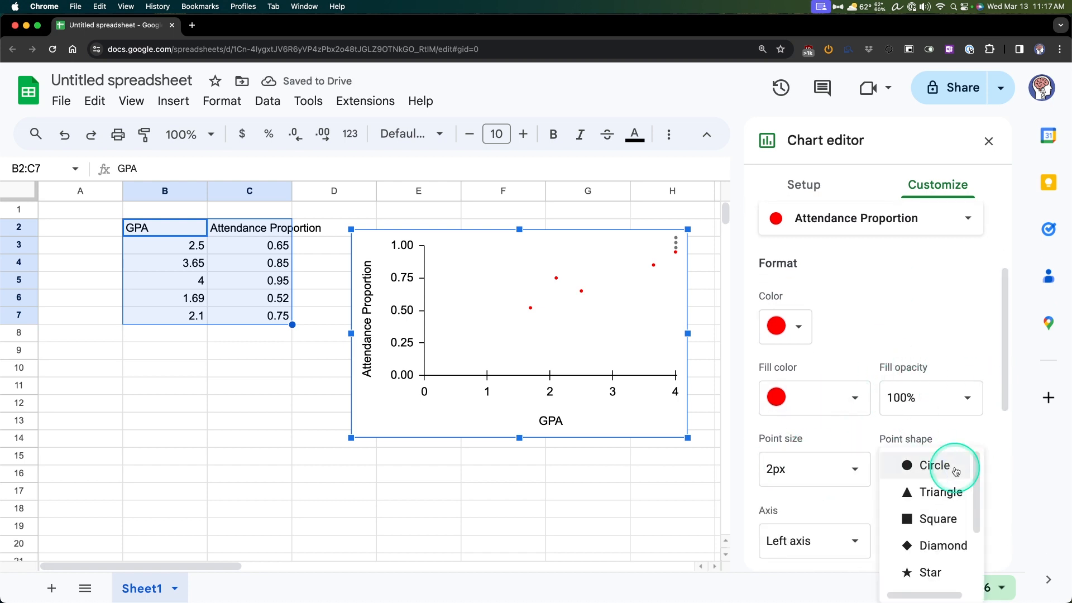
scroll(944, 494, "down", 2)
left_click(943, 497)
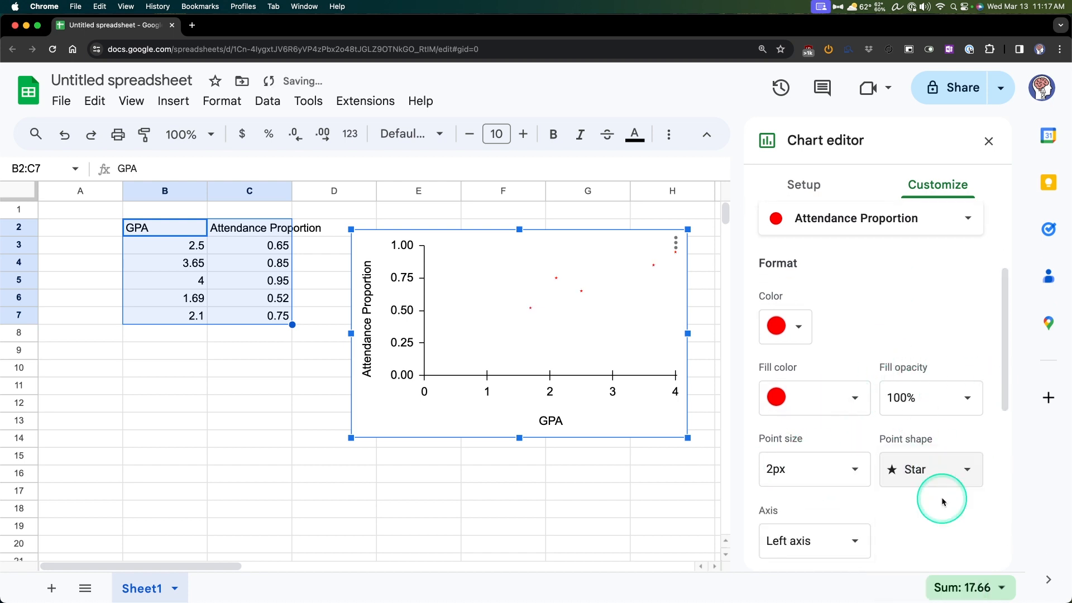
left_click(958, 468)
left_click(944, 412)
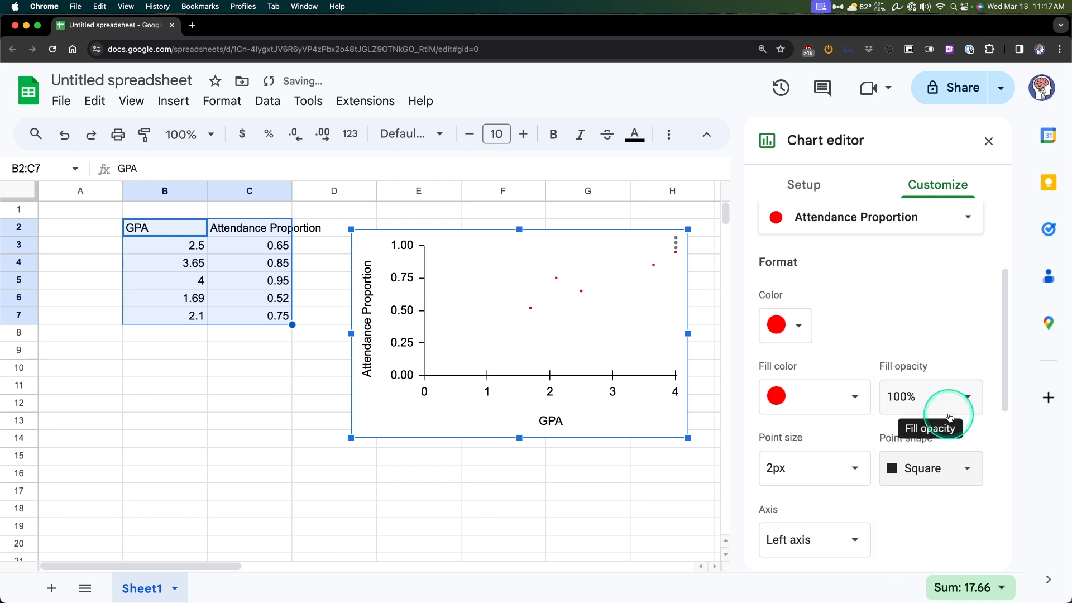
left_click(954, 469)
left_click(936, 413)
Add a trendline to the Attendance Proportion series, keeping it on the left axis
scroll(936, 417, "down", 3)
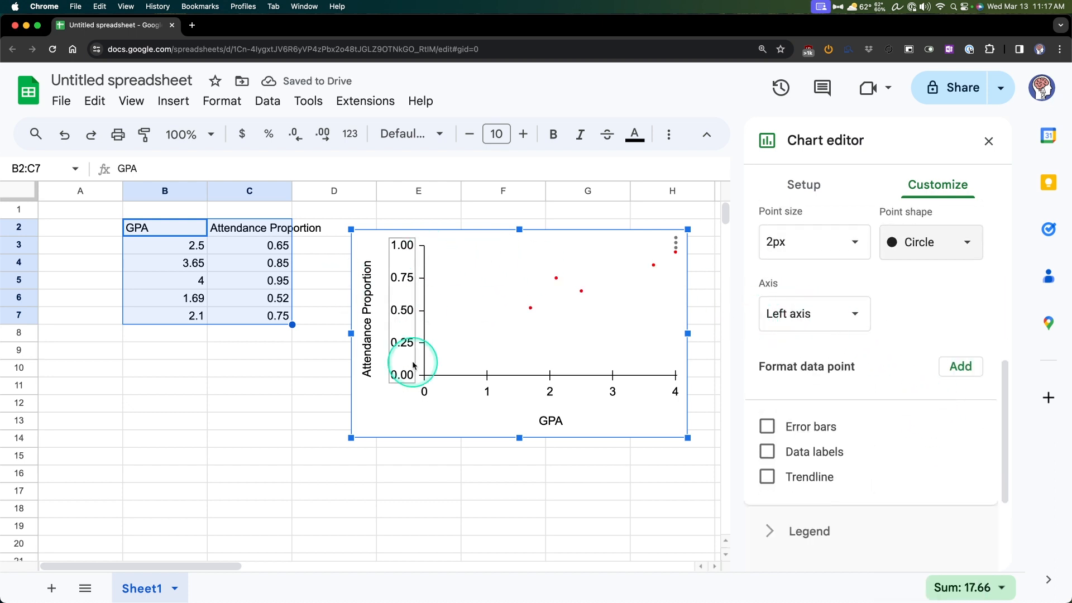
left_click(803, 314)
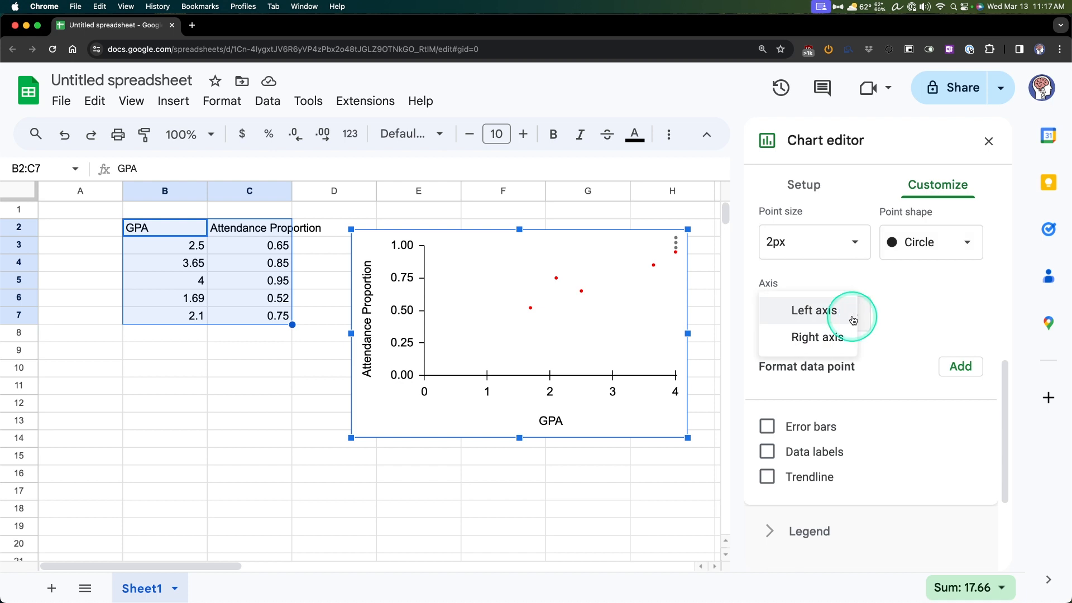
left_click(958, 317)
scroll(957, 317, "down", 3)
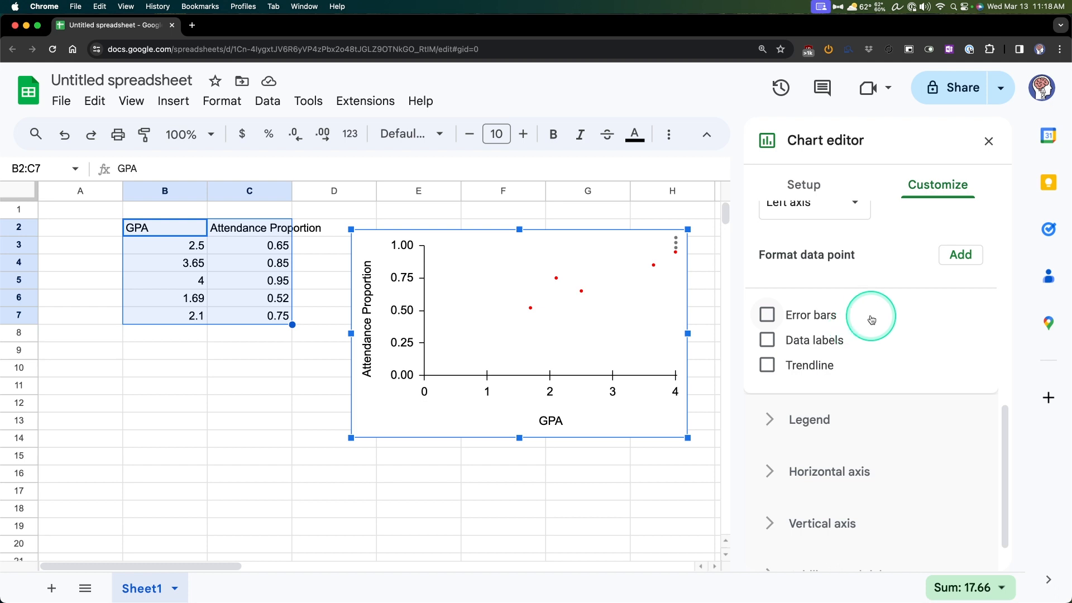
left_click(818, 368)
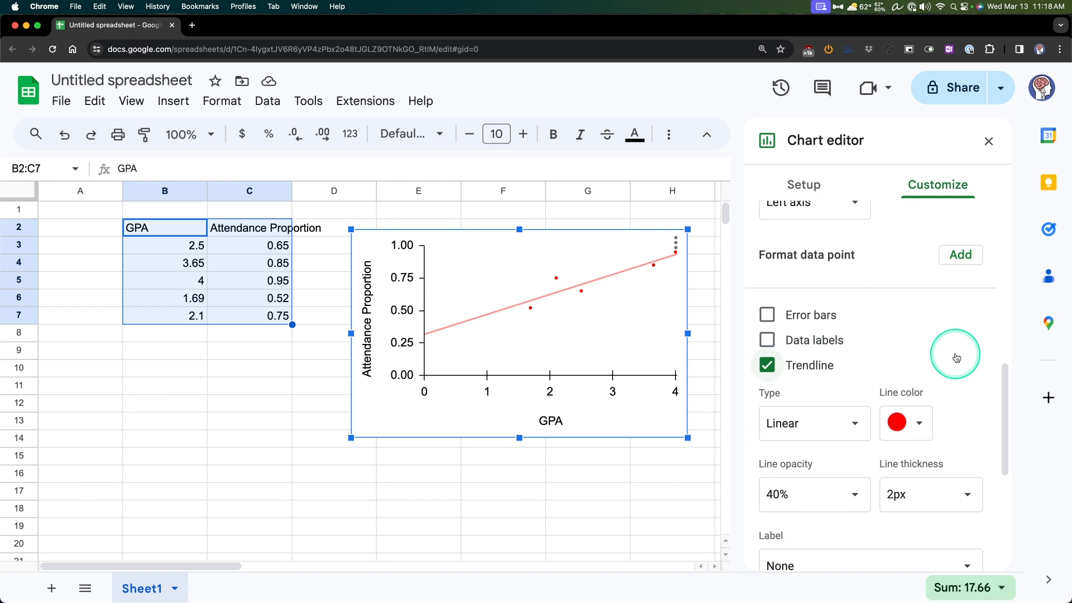
Try blue as the color of the data series and switch it back to red
scroll(953, 353, "up", 5)
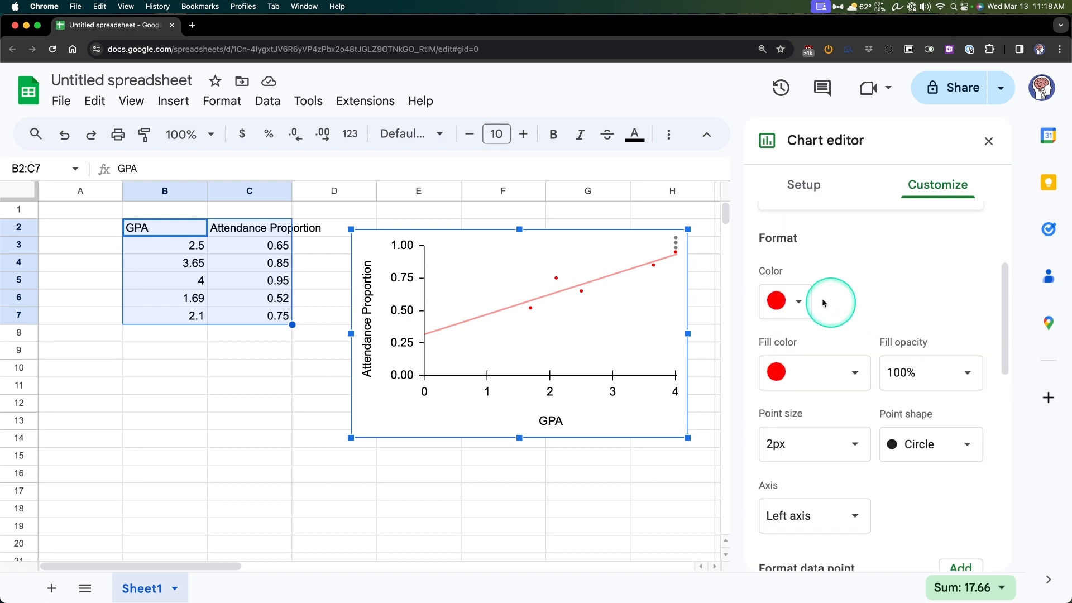
left_click(790, 302)
left_click(905, 386)
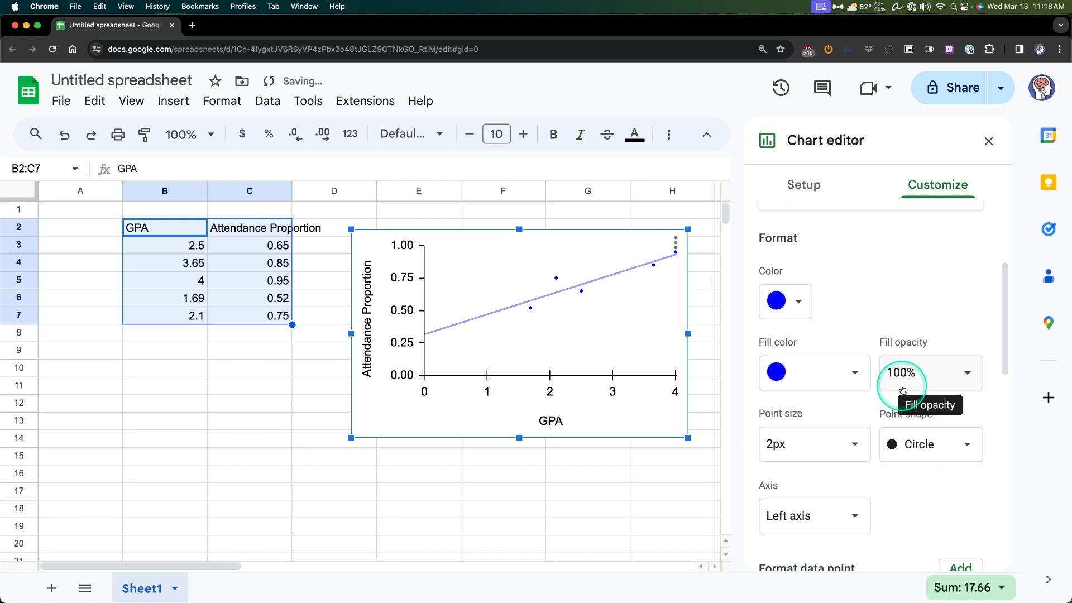
scroll(901, 383, "down", 5)
scroll(900, 384, "up", 5)
left_click(784, 288)
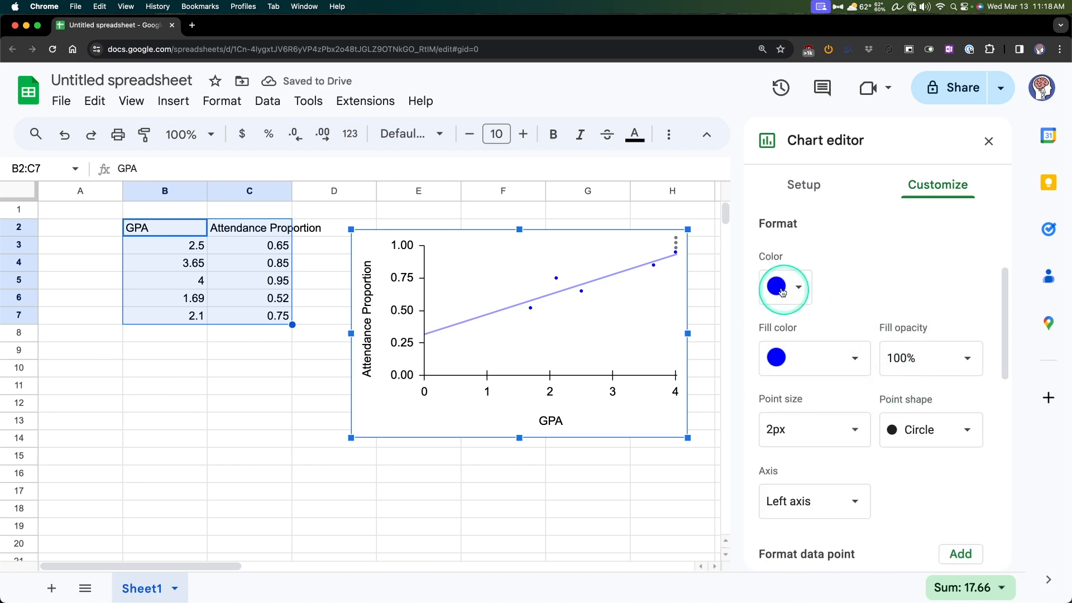
left_click(795, 371)
Try the Exponential, Polynomial and Logarithmic types for the trendline
scroll(881, 363, "down", 7)
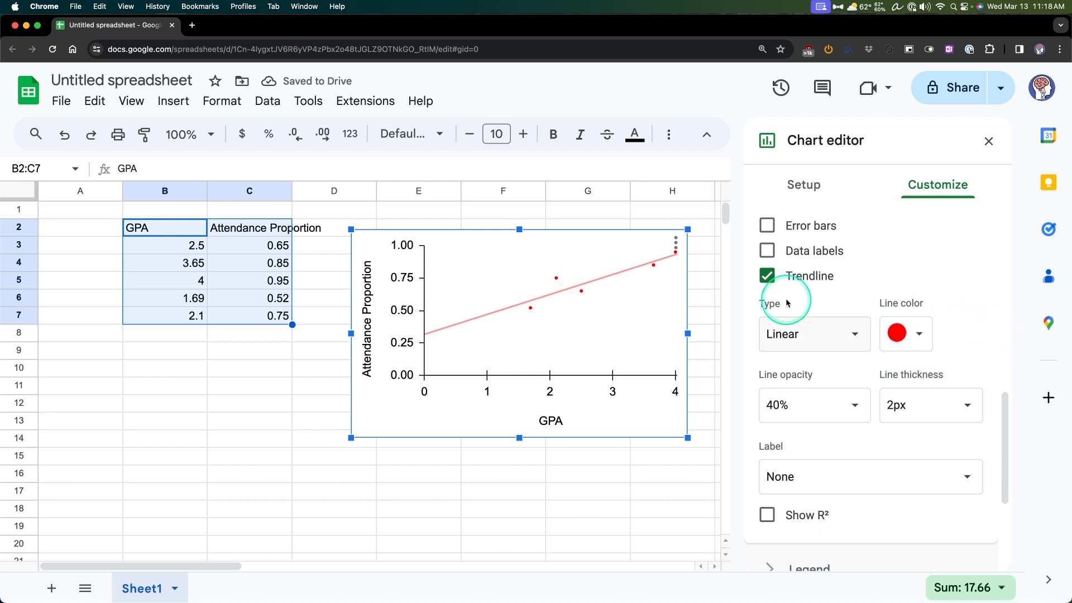
left_click(791, 341)
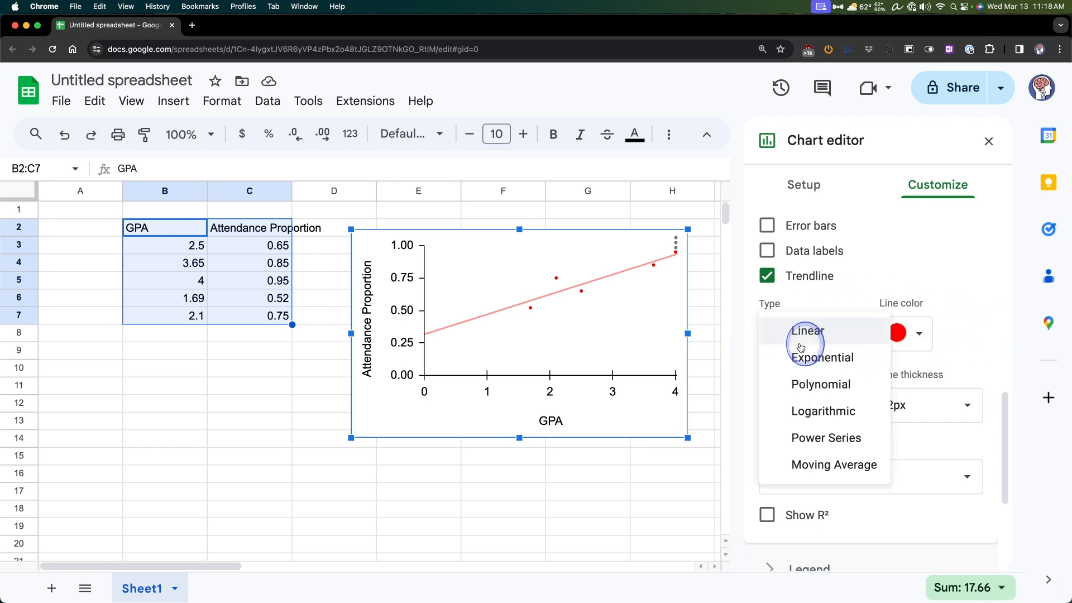
left_click(846, 356)
left_click(847, 351)
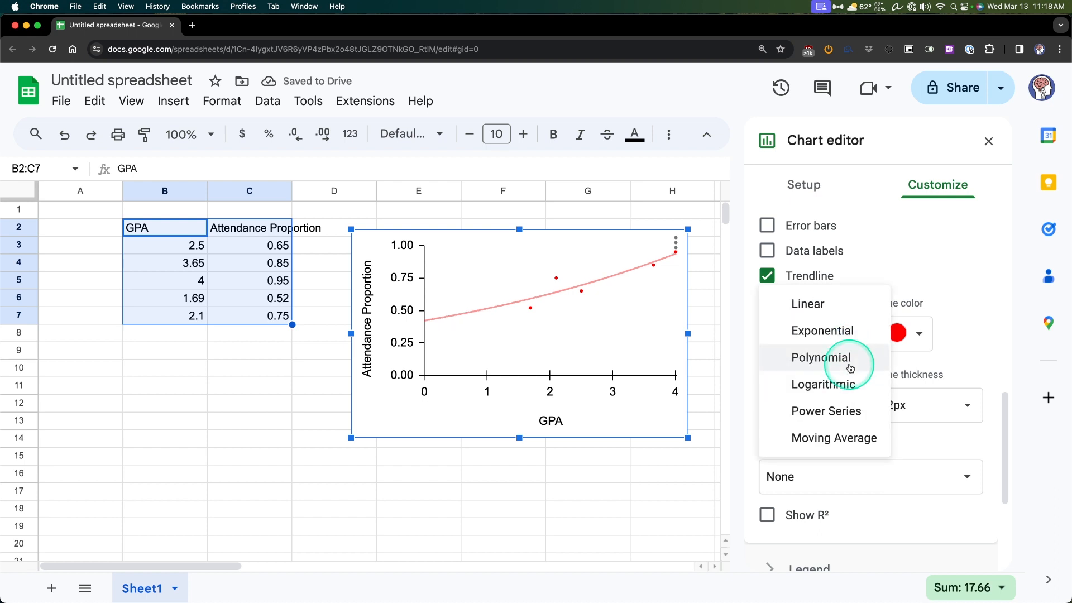
left_click(847, 352)
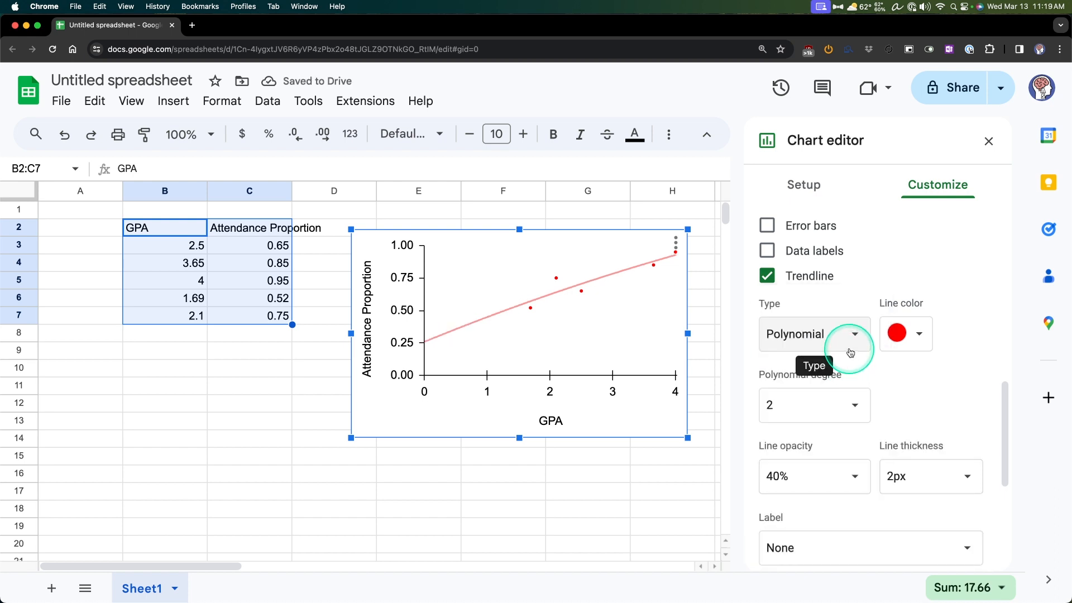
left_click(851, 352)
left_click(856, 356)
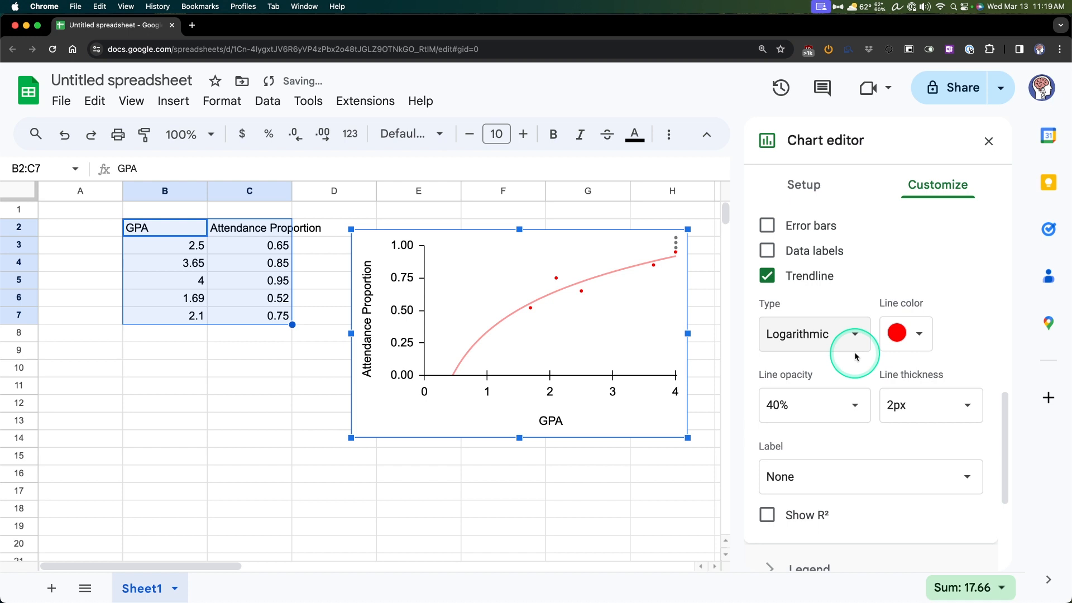
Try the Power Series and Moving Average trendline types and return the type to Linear
left_click(855, 352)
left_click(854, 357)
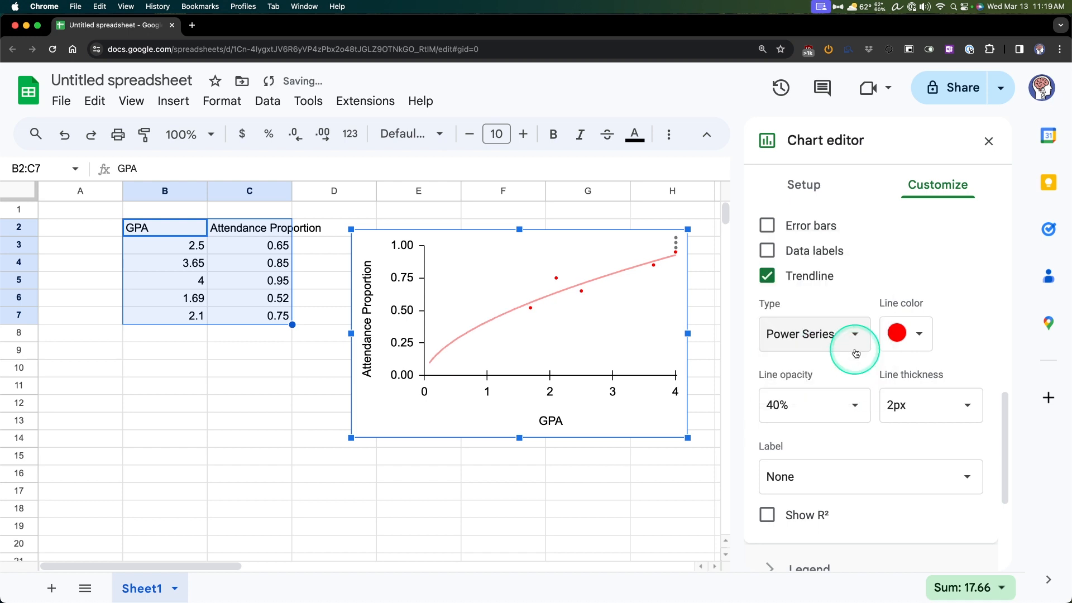
left_click(856, 353)
left_click(845, 367)
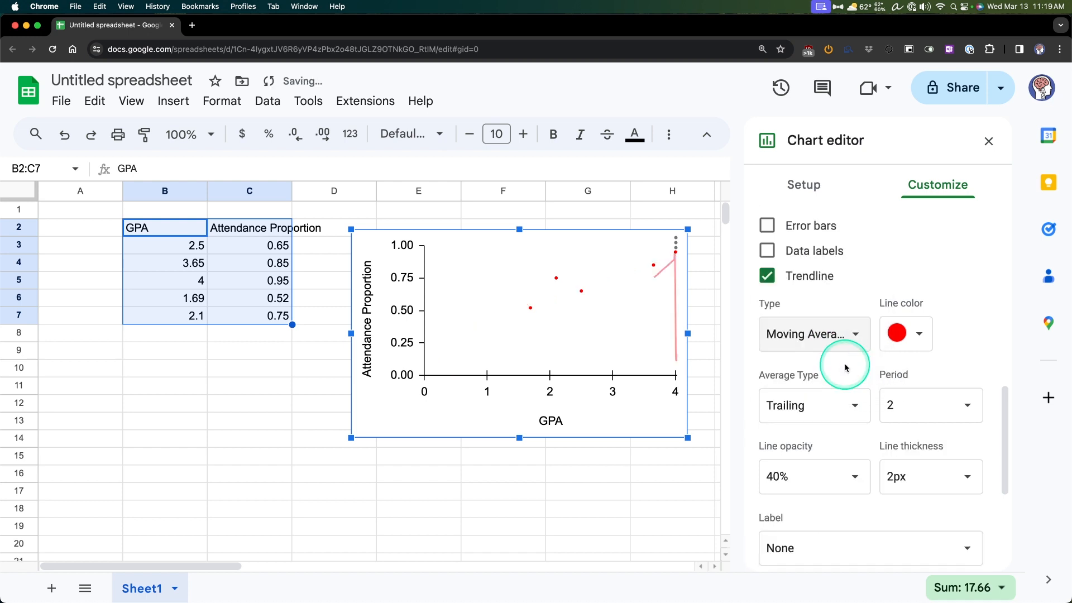
left_click(804, 334)
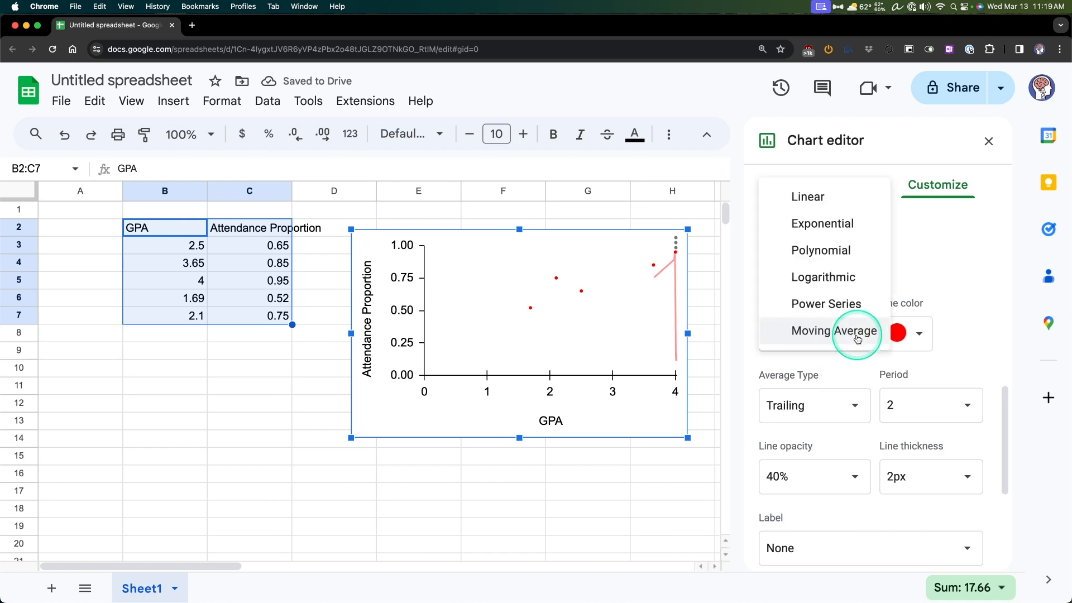
left_click(856, 210)
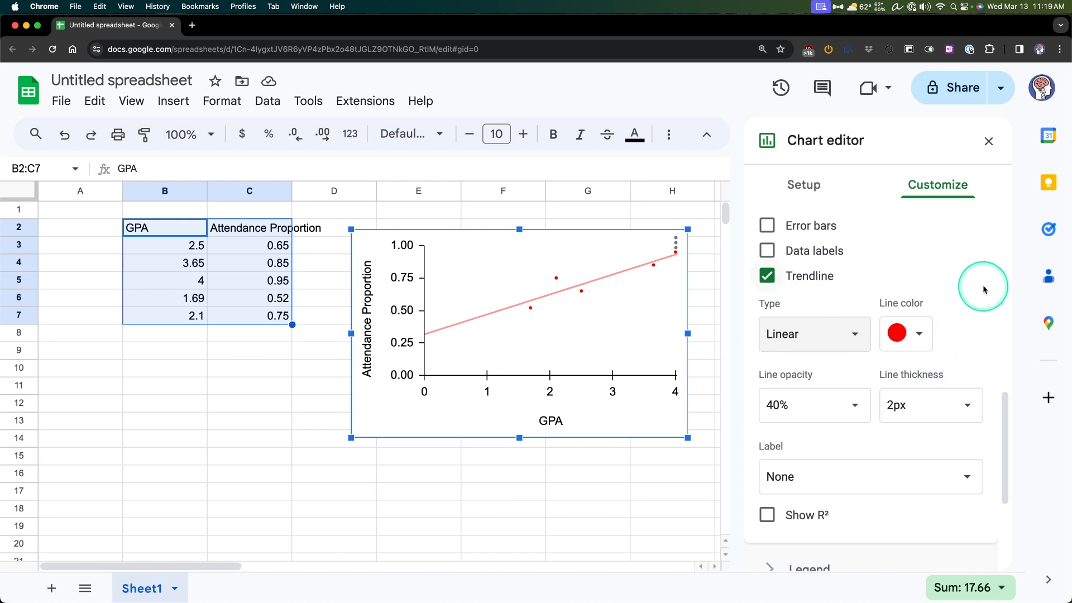
Set the trendline's line opacity to 80% and raise it further to 100%
scroll(984, 289, "down", 2)
left_click(856, 304)
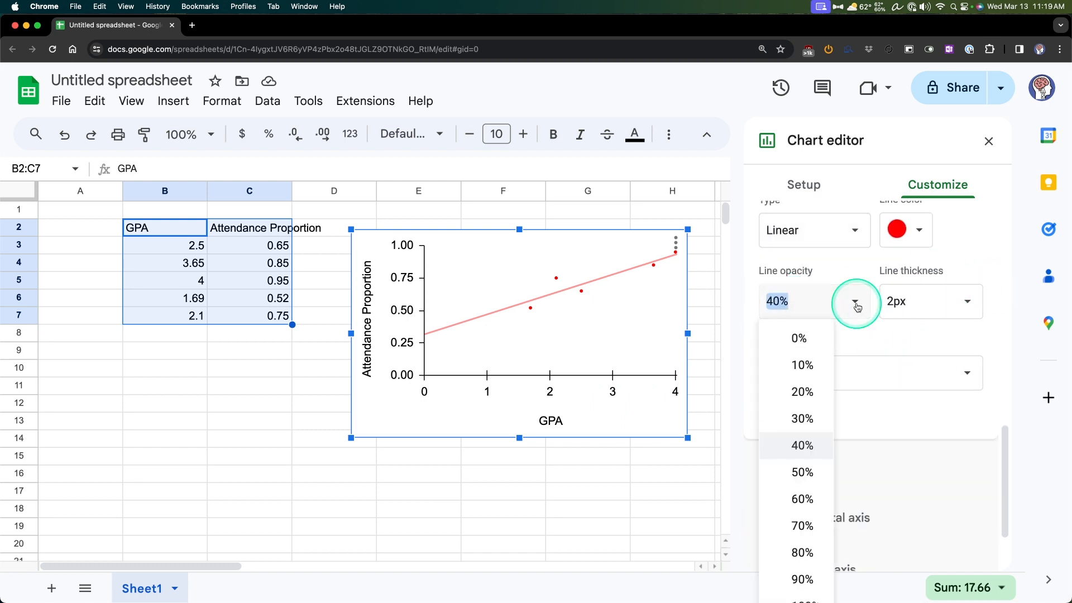
scroll(802, 463, "down", 1)
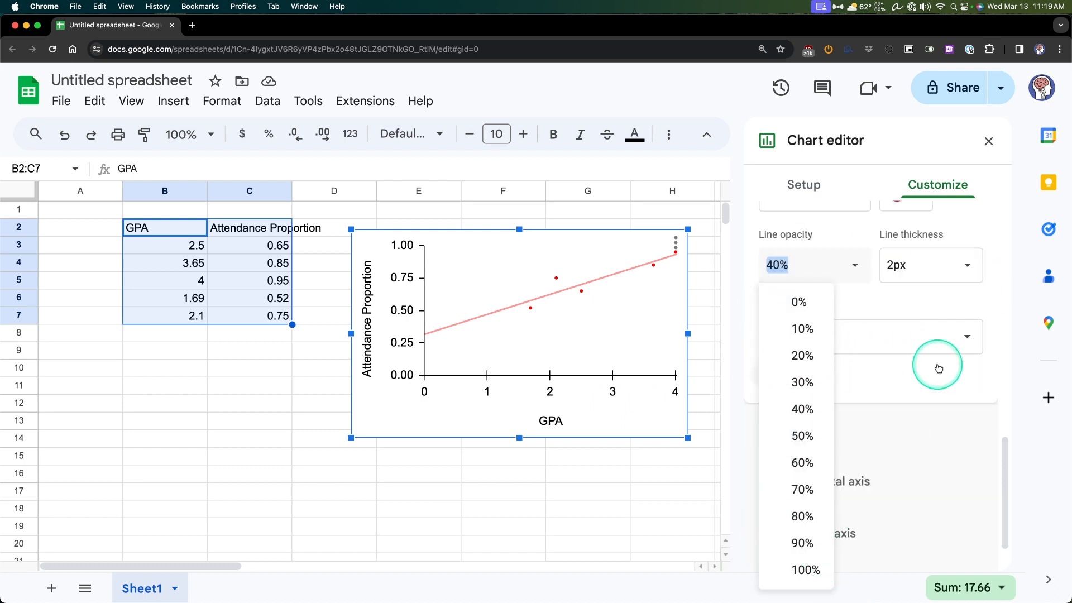
left_click(806, 521)
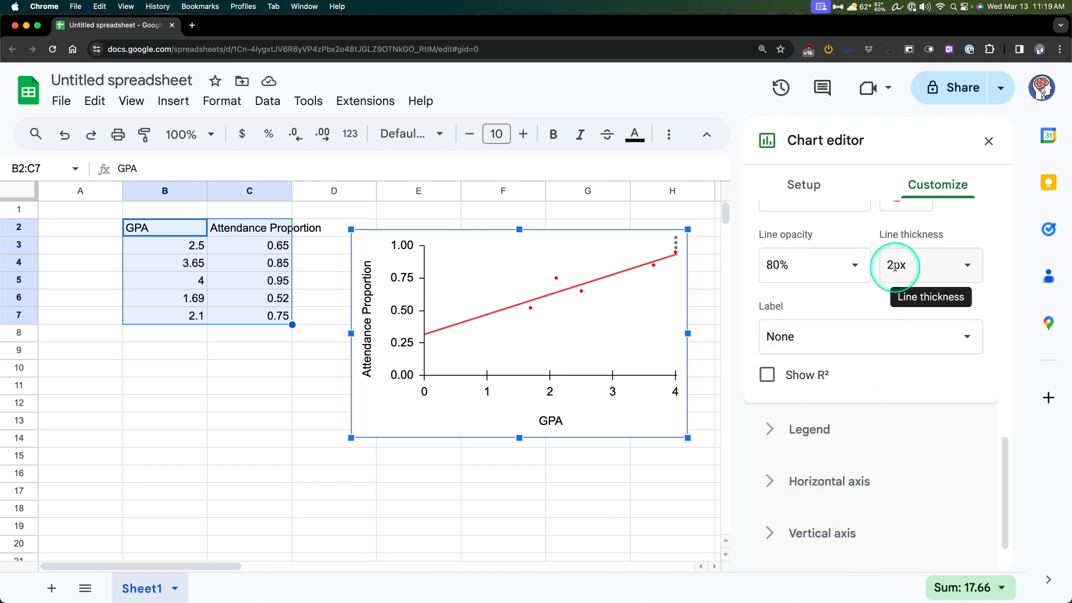
left_click(852, 265)
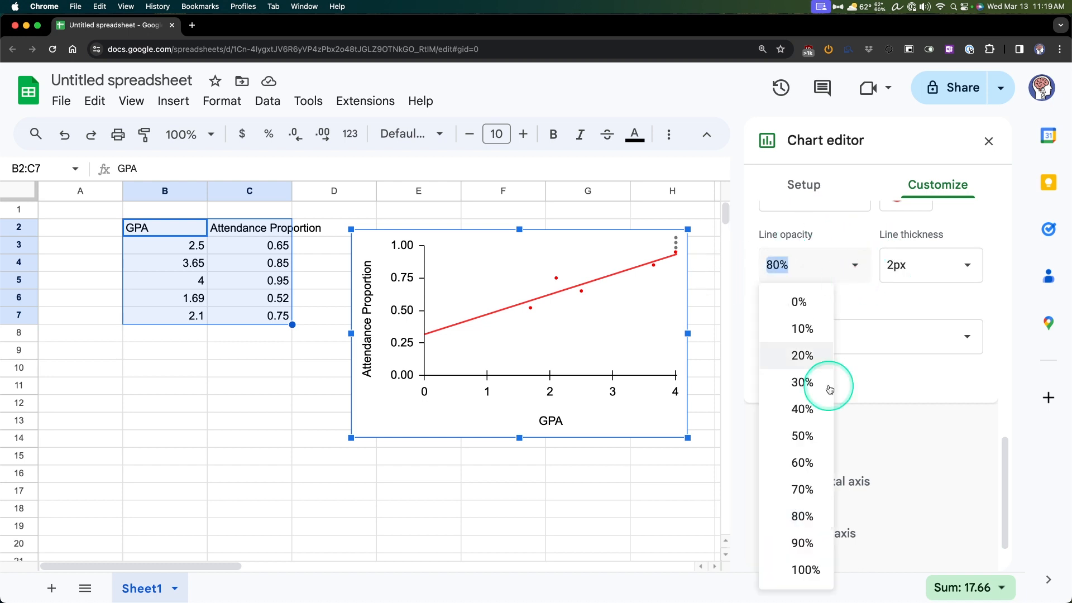
left_click(805, 569)
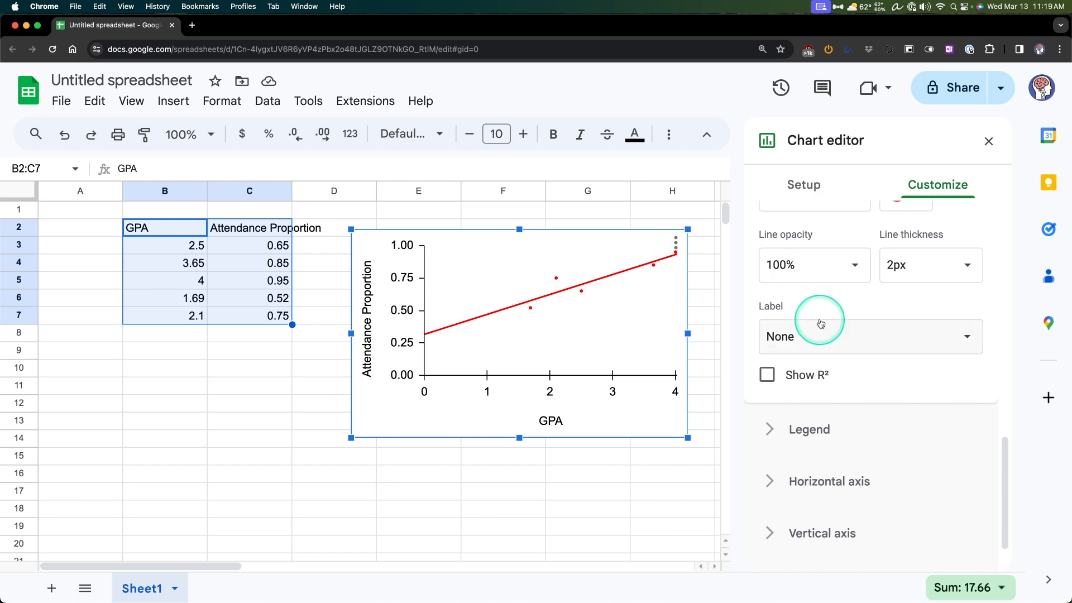
Try line thicknesses of 8px, 4px and 2px for the trendline and settle on 1px
left_click(972, 266)
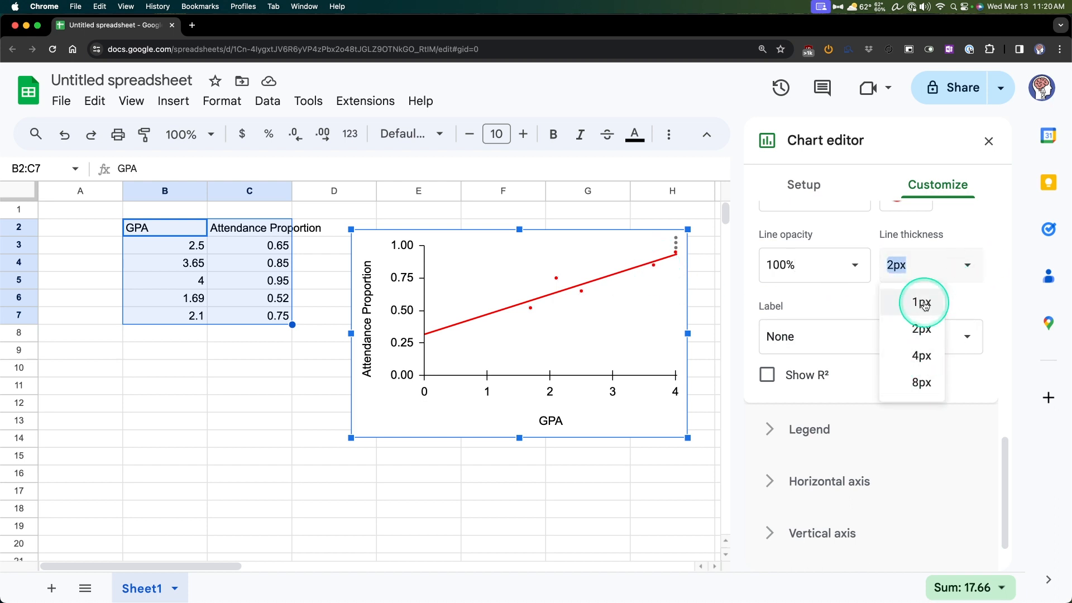
left_click(927, 391)
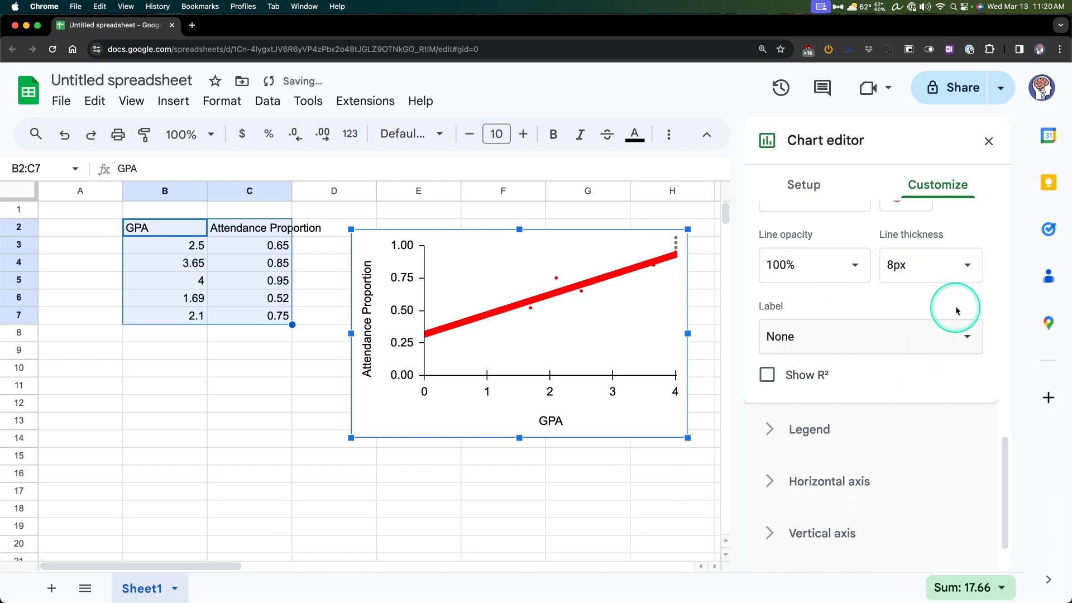
left_click(964, 270)
left_click(928, 357)
left_click(967, 265)
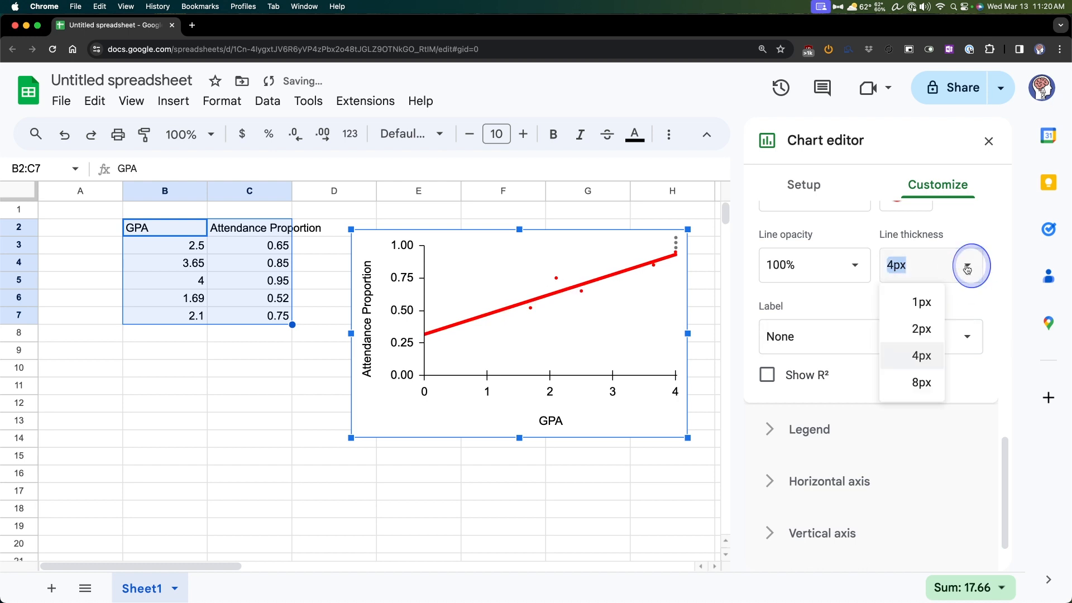
left_click(924, 329)
left_click(965, 275)
left_click(930, 303)
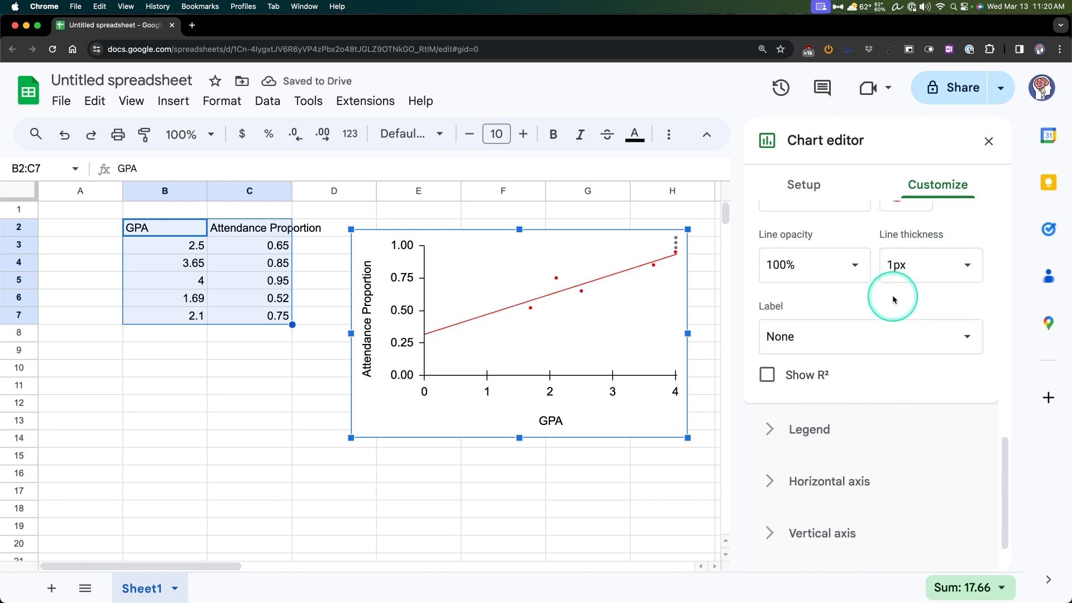
Label the trendline with its equation using Use Equation and show its R² value
left_click(879, 345)
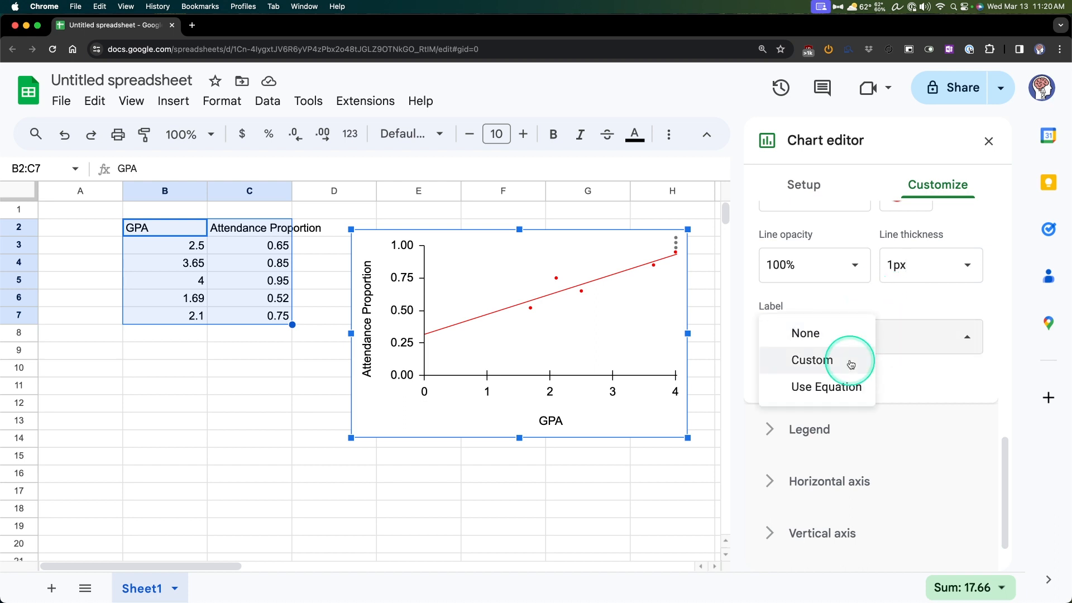
left_click(843, 386)
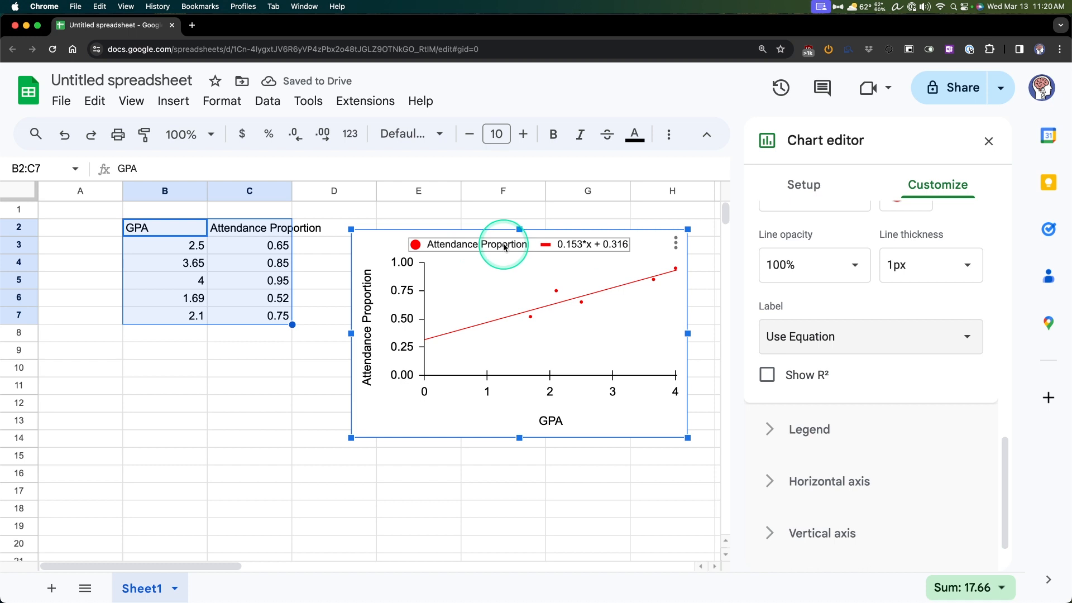
left_click(768, 375)
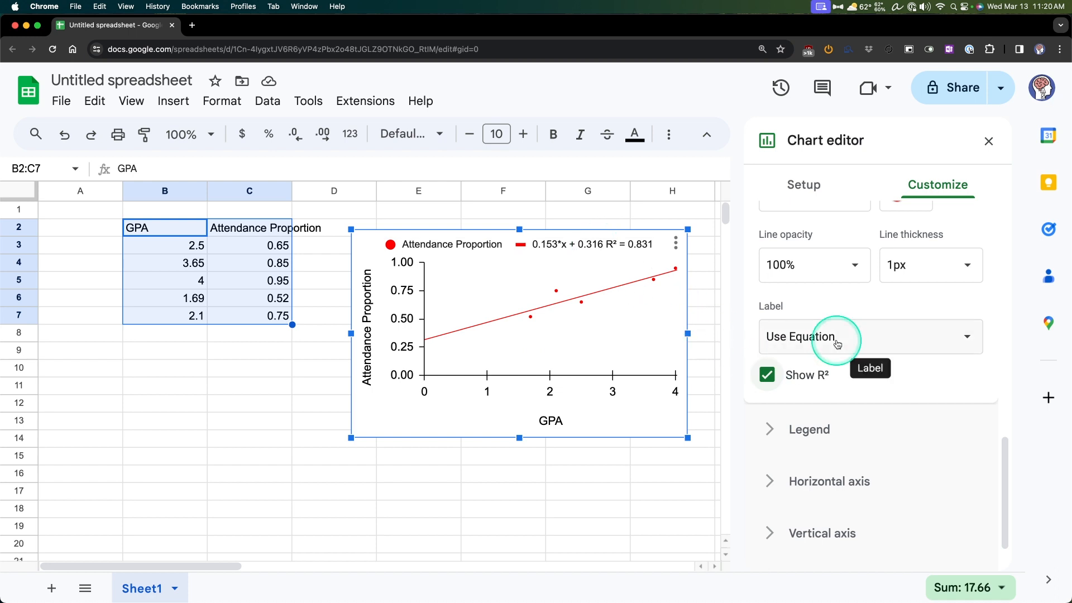
Try the Custom label type for the trendline and return the label to None
left_click(795, 335)
left_click(804, 306)
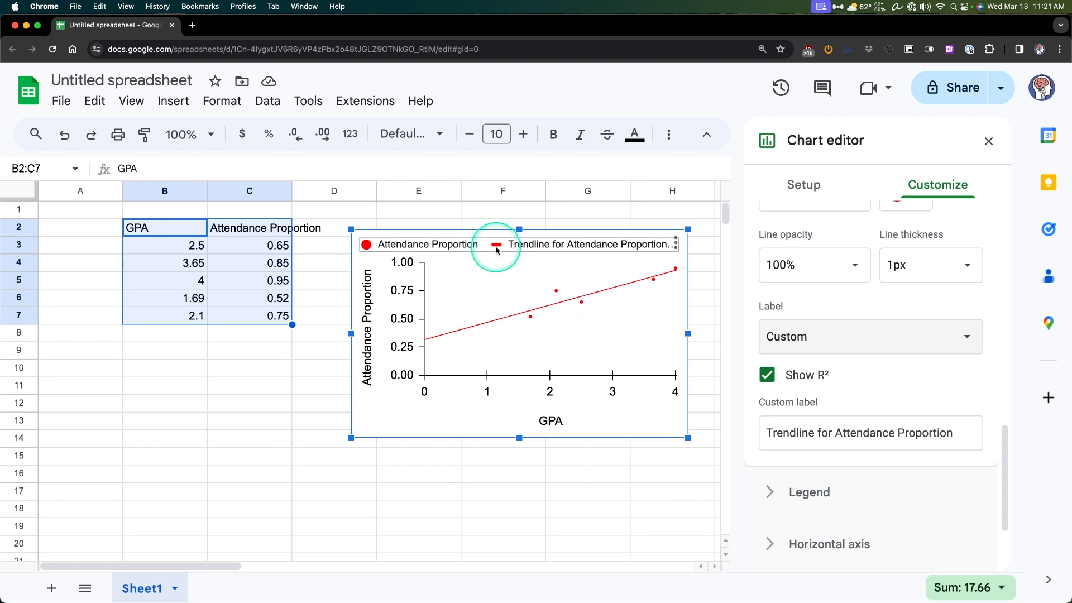
left_click(881, 337)
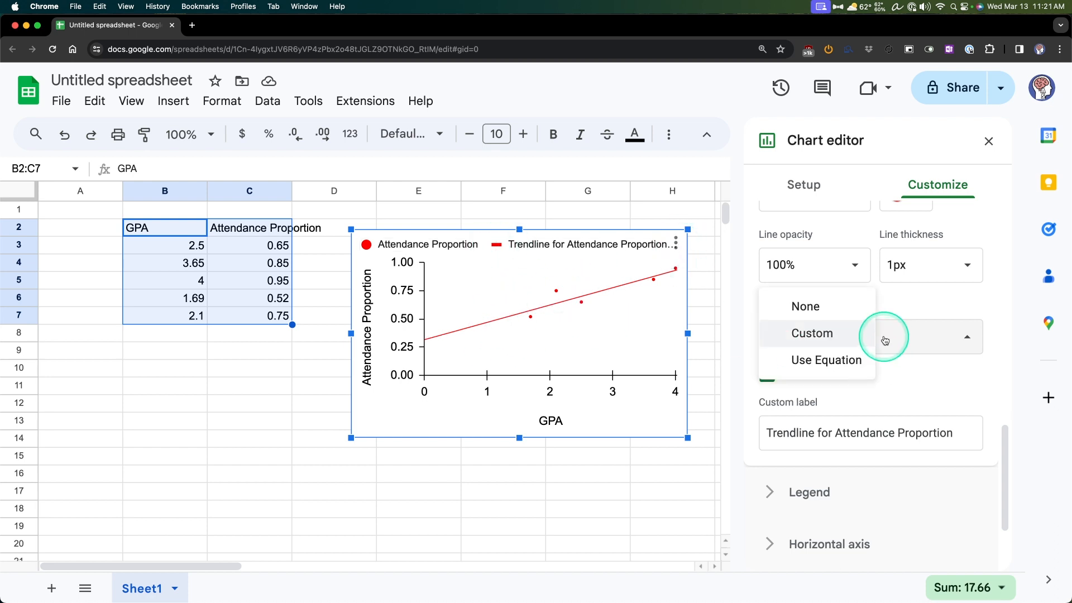
left_click(832, 306)
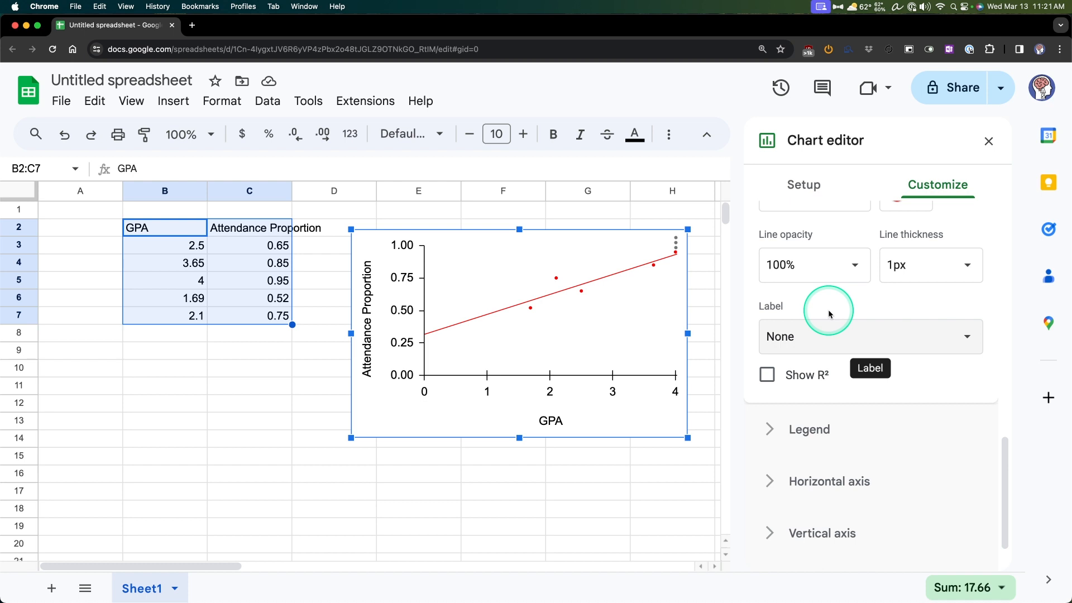
Turn on Show R² for the trendline and set its label back to None
left_click(767, 375)
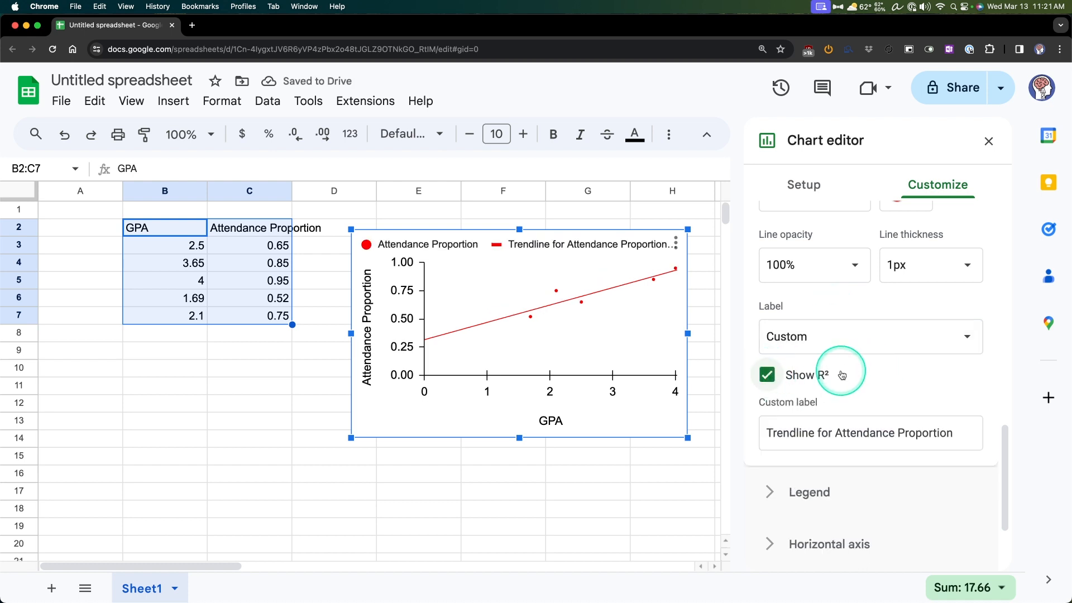
left_click(778, 338)
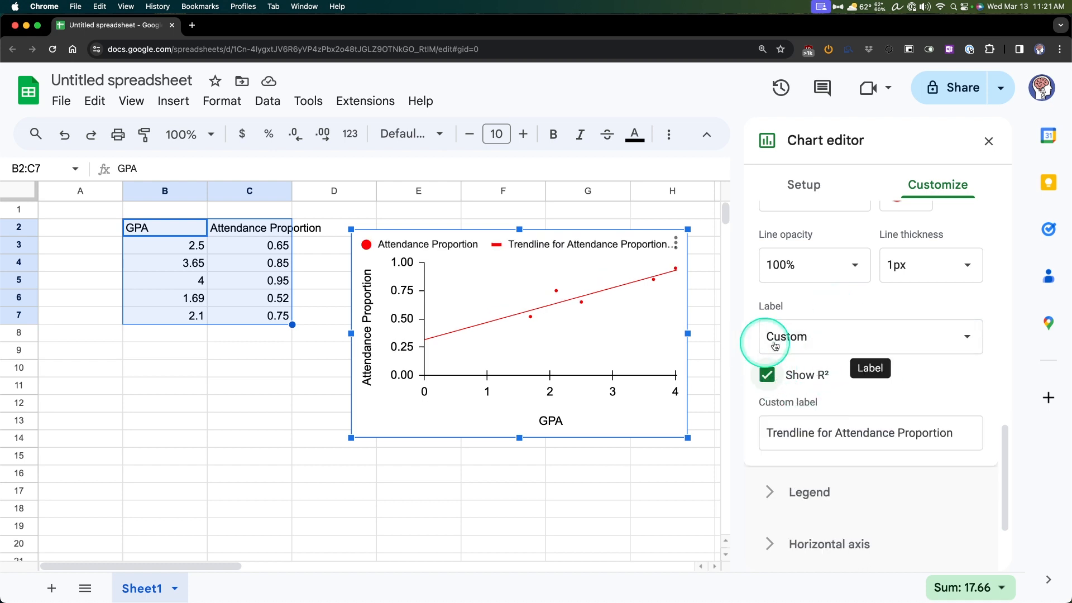
left_click(819, 313)
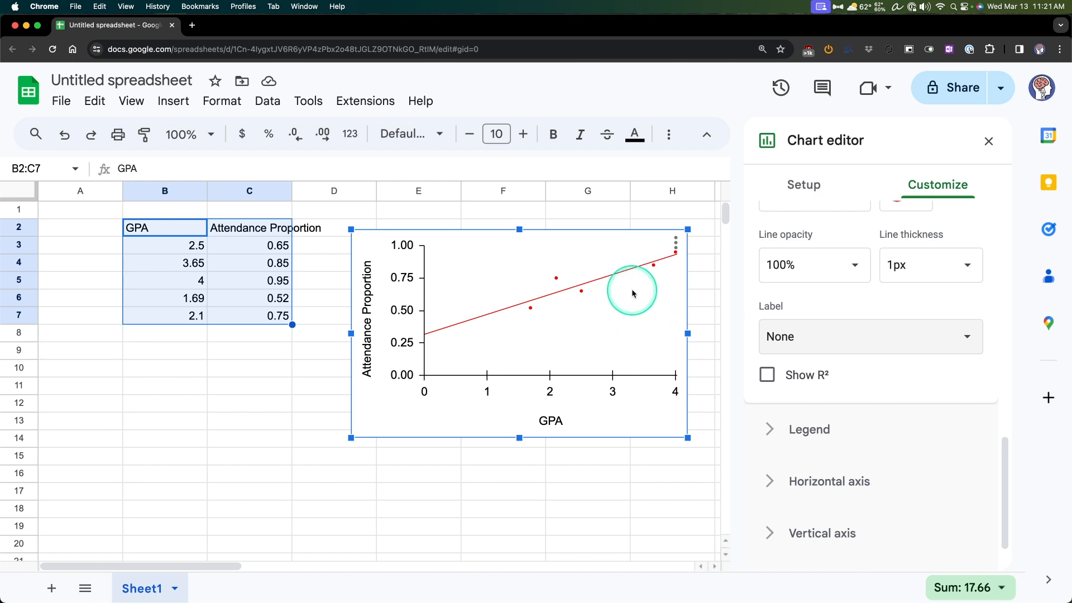
Give the trendline a custom label shortened to "Trendline" and turn on Show R²
left_click(846, 332)
left_click(812, 359)
left_click(808, 375)
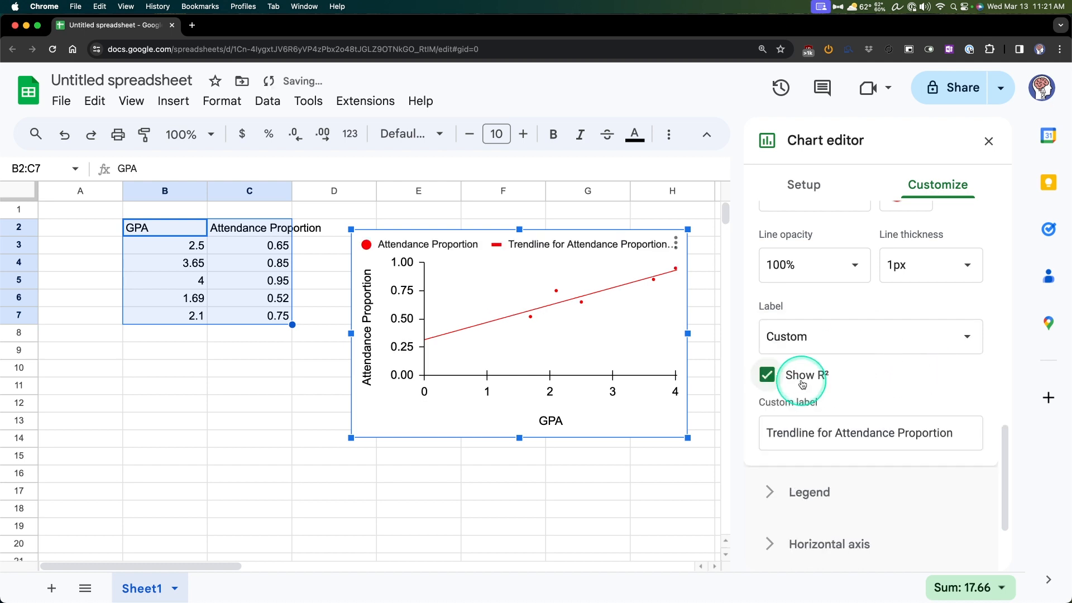
left_click_drag(956, 431, 815, 433)
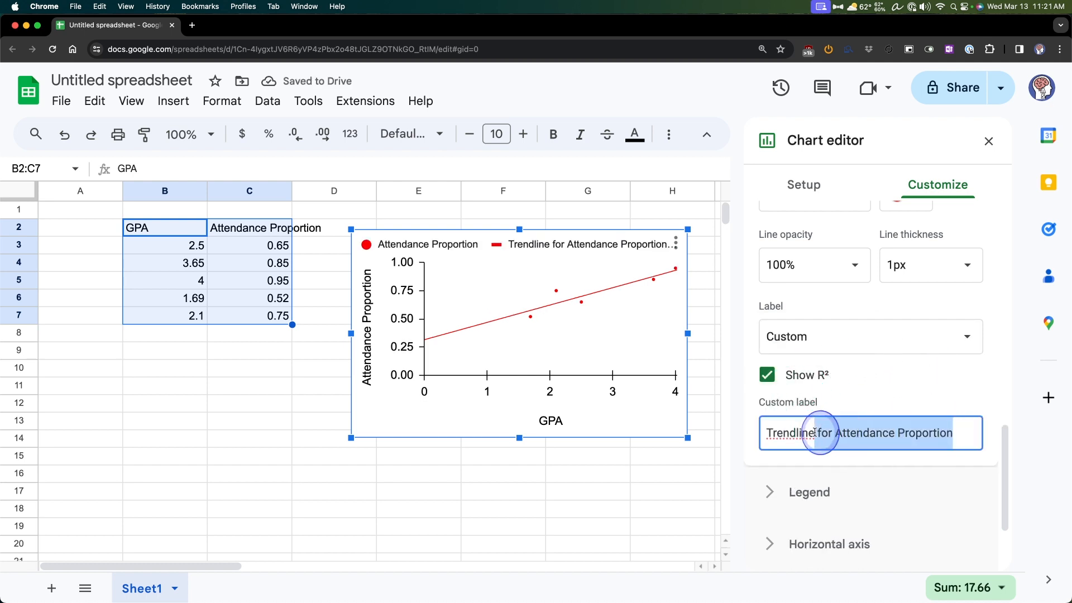
key("BackSpace")
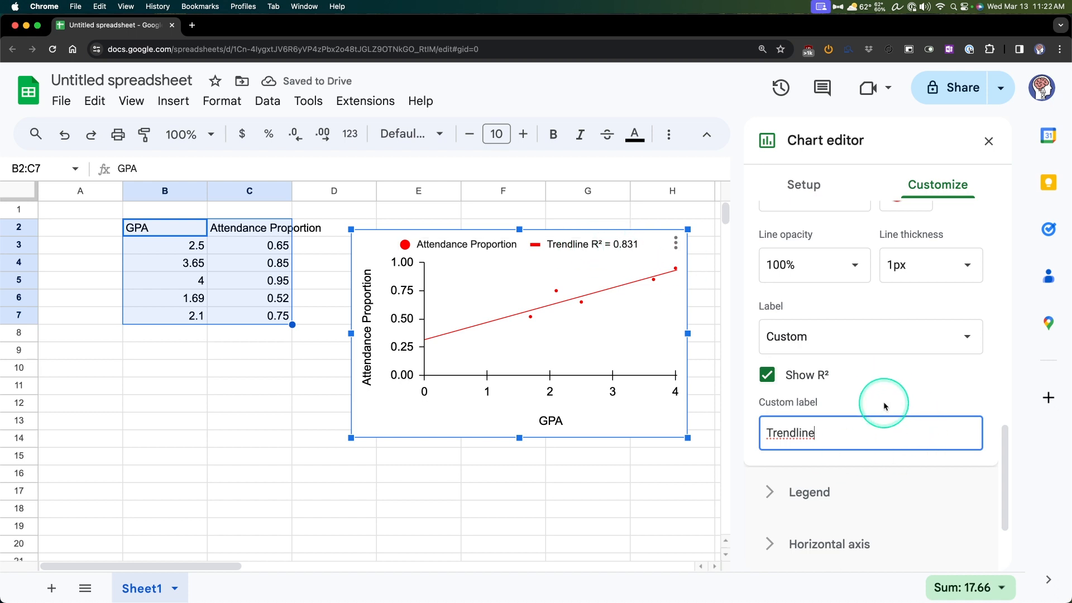
Look through the chart's legend options and review the series' trendline settings
scroll(903, 369, "up", 10)
scroll(894, 360, "down", 3)
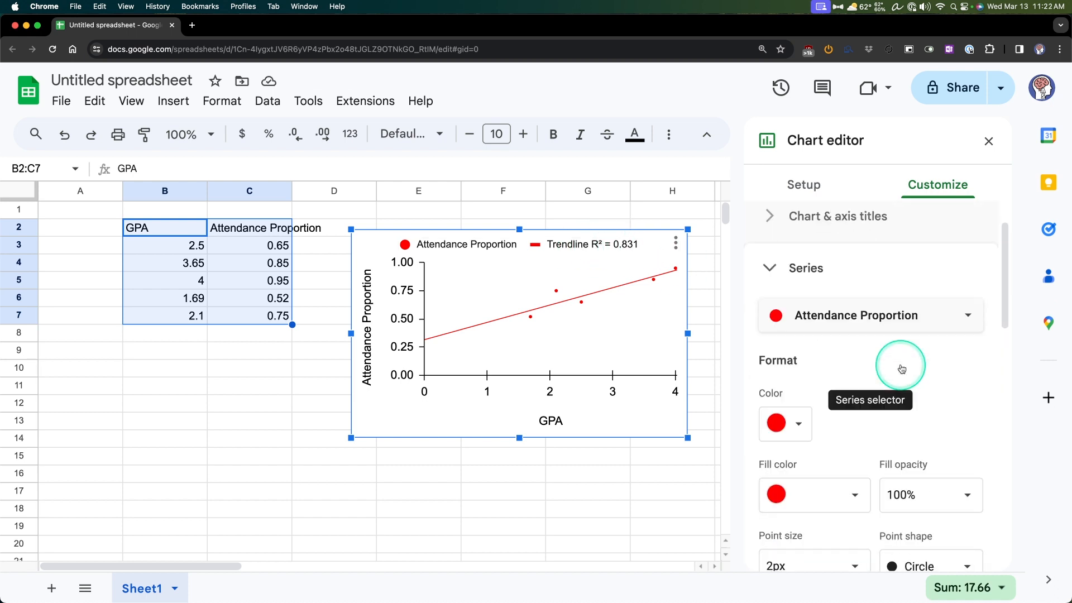
scroll(892, 358, "down", 10)
left_click(804, 377)
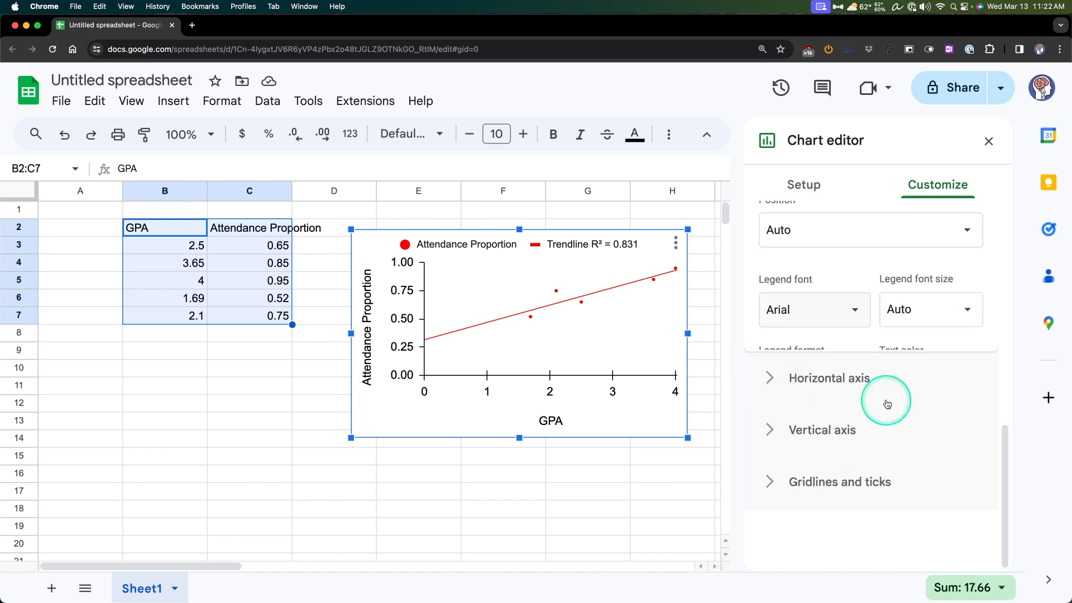
scroll(857, 356, "up", 3)
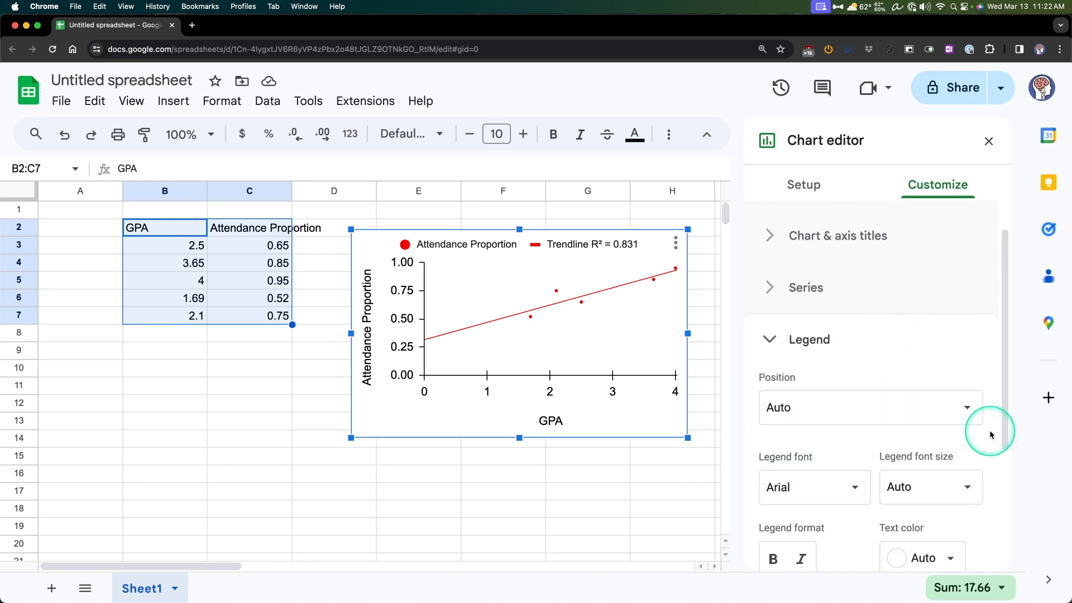
left_click(829, 313)
scroll(916, 363, "down", 5)
scroll(898, 421, "down", 4)
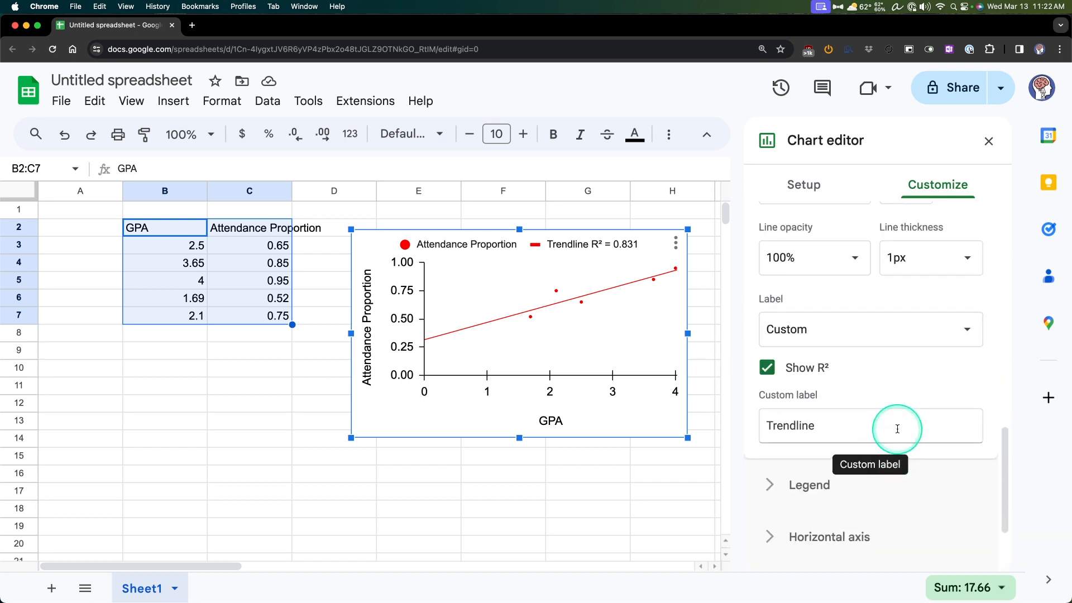
scroll(858, 401, "up", 2)
scroll(858, 399, "up", 2)
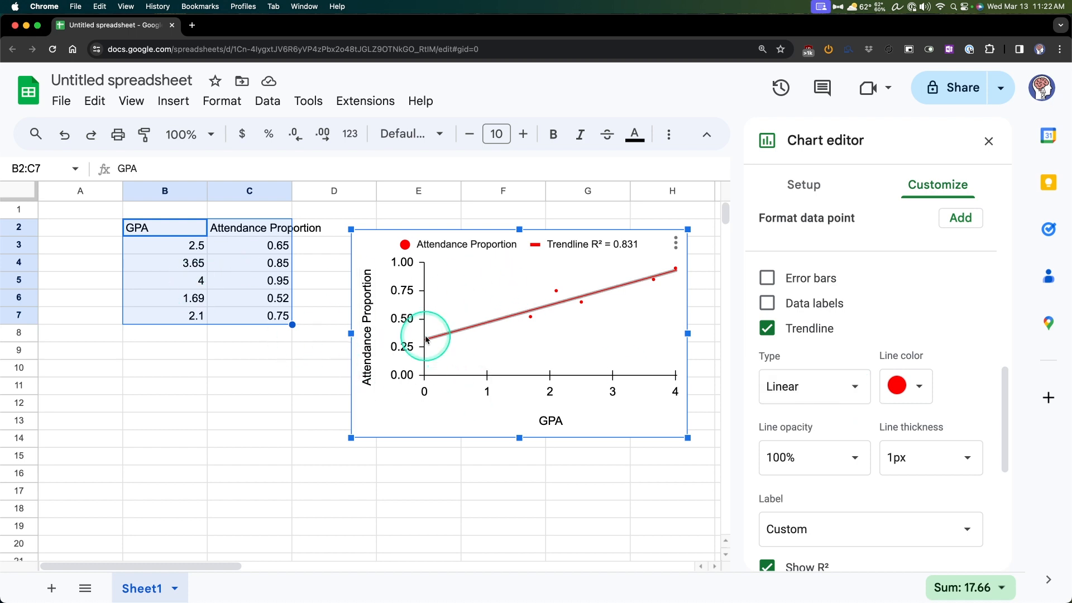